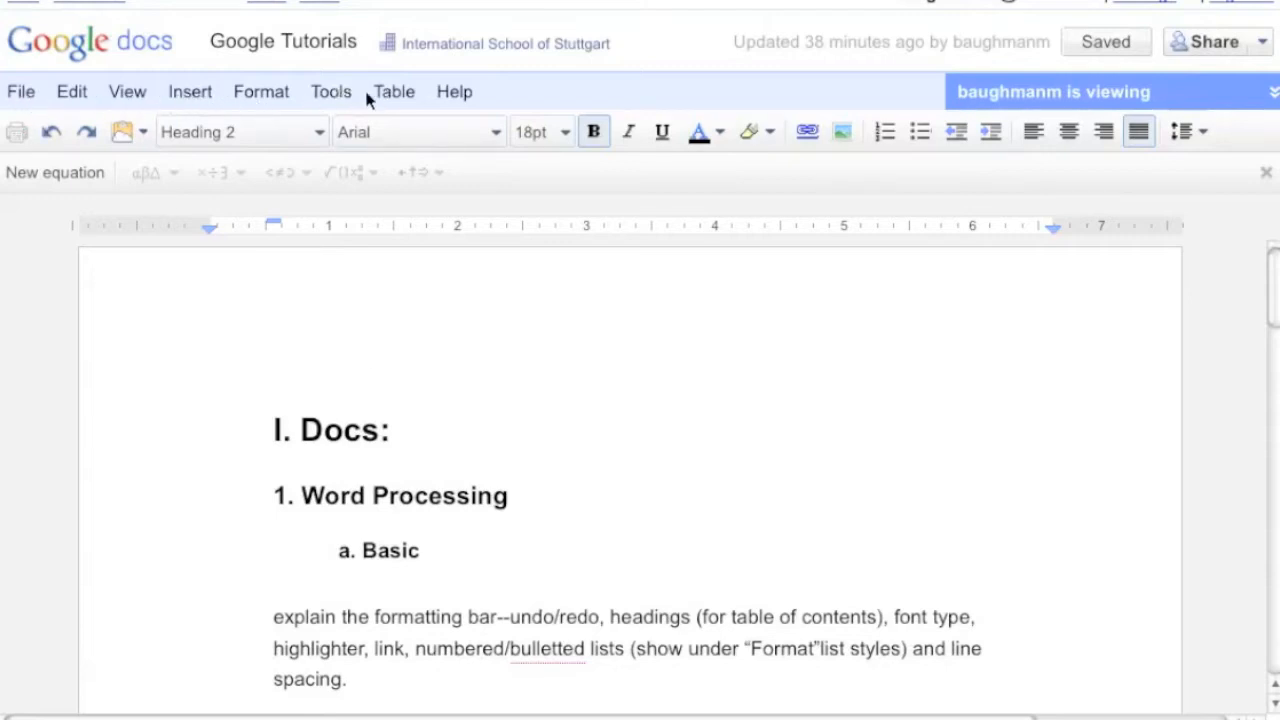
Open the Upload Files page and view its file selection and conversion options
left_click(22, 85)
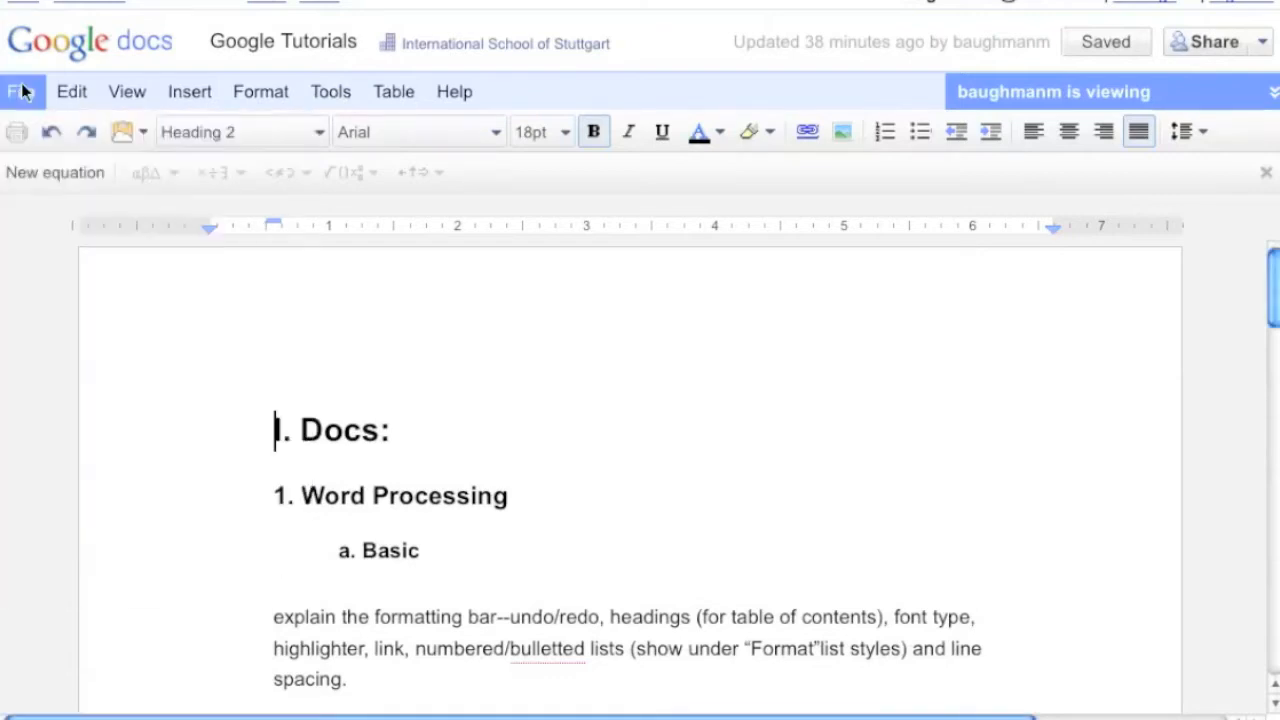
left_click(22, 91)
mouse_move(38, 136)
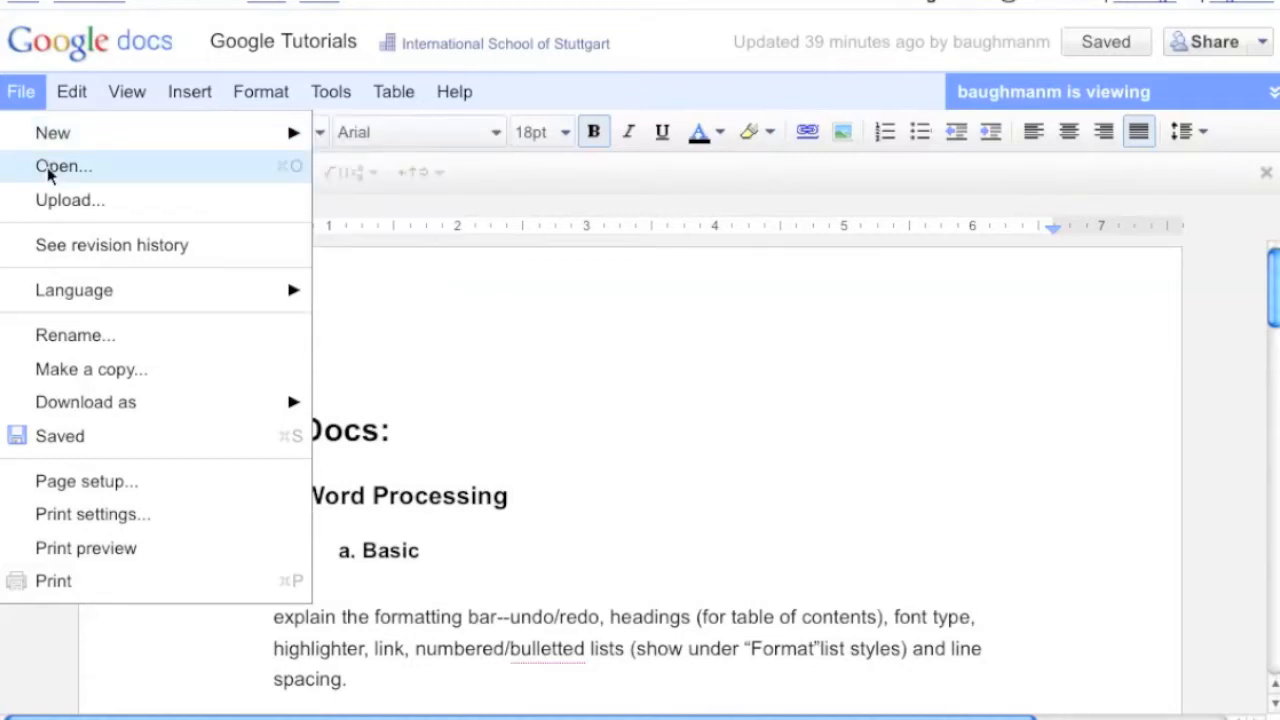
left_click(52, 200)
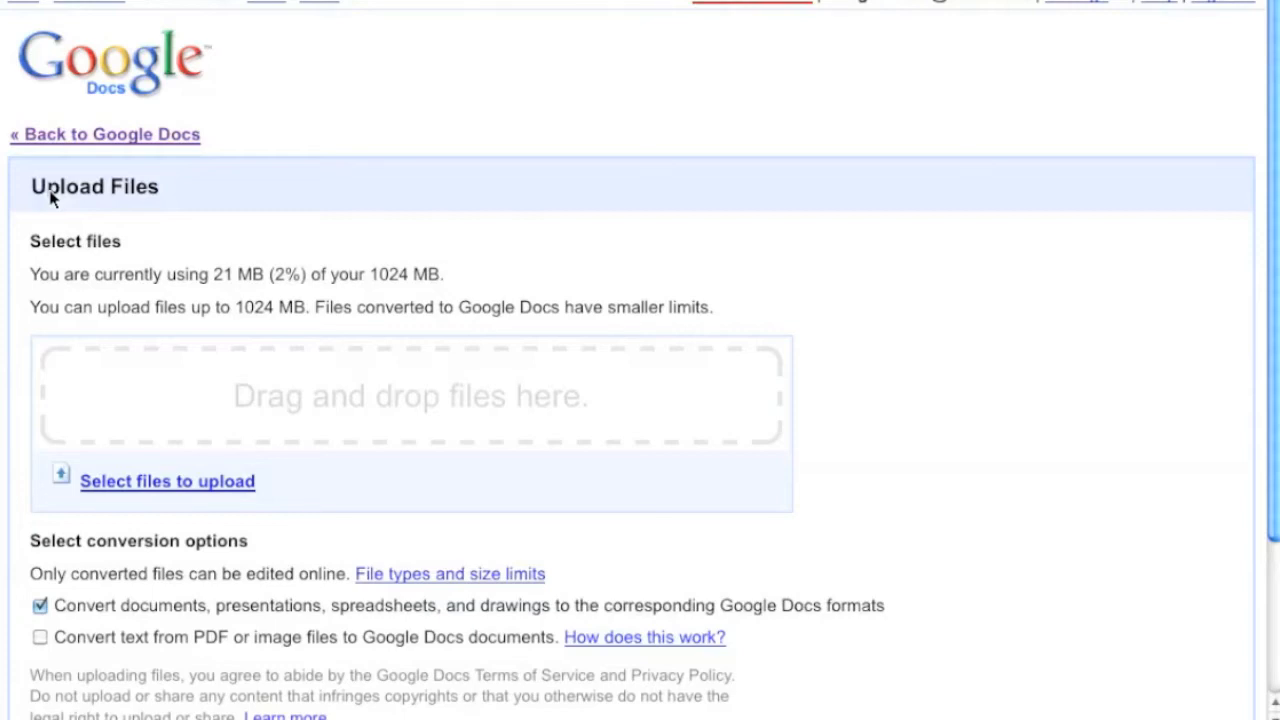
key("ctrl+minus")
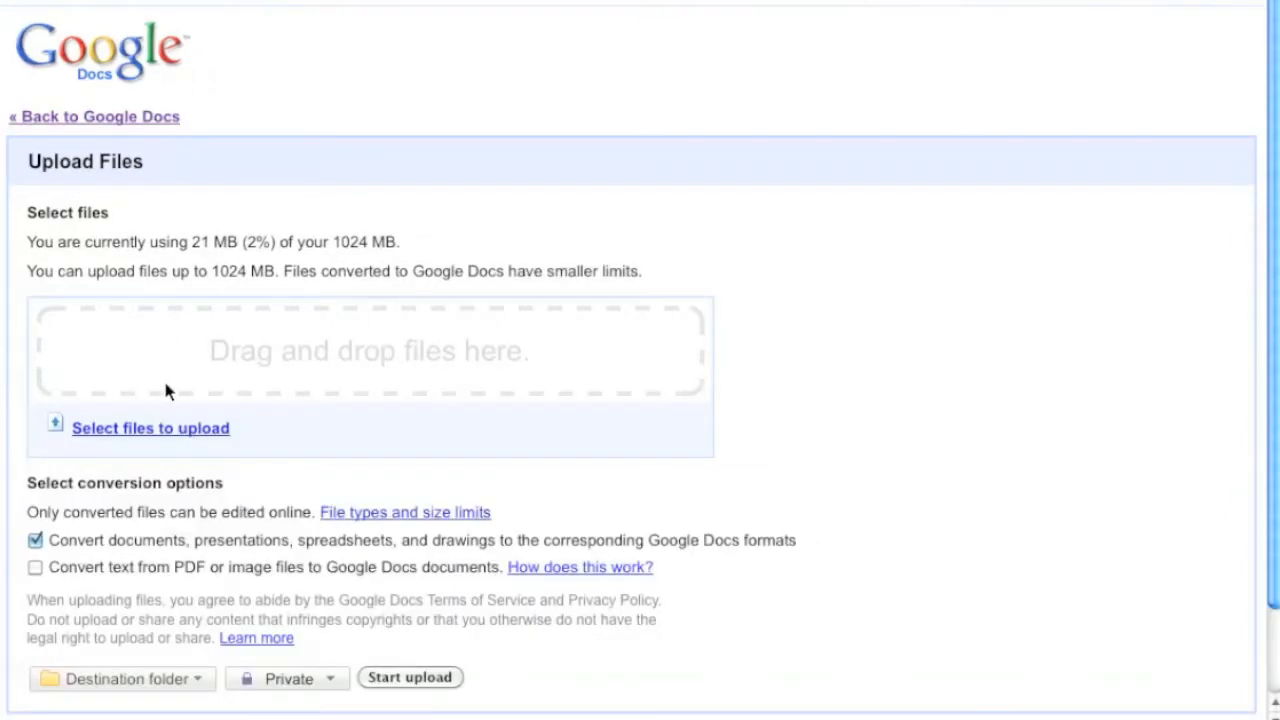
key("ctrl+plus")
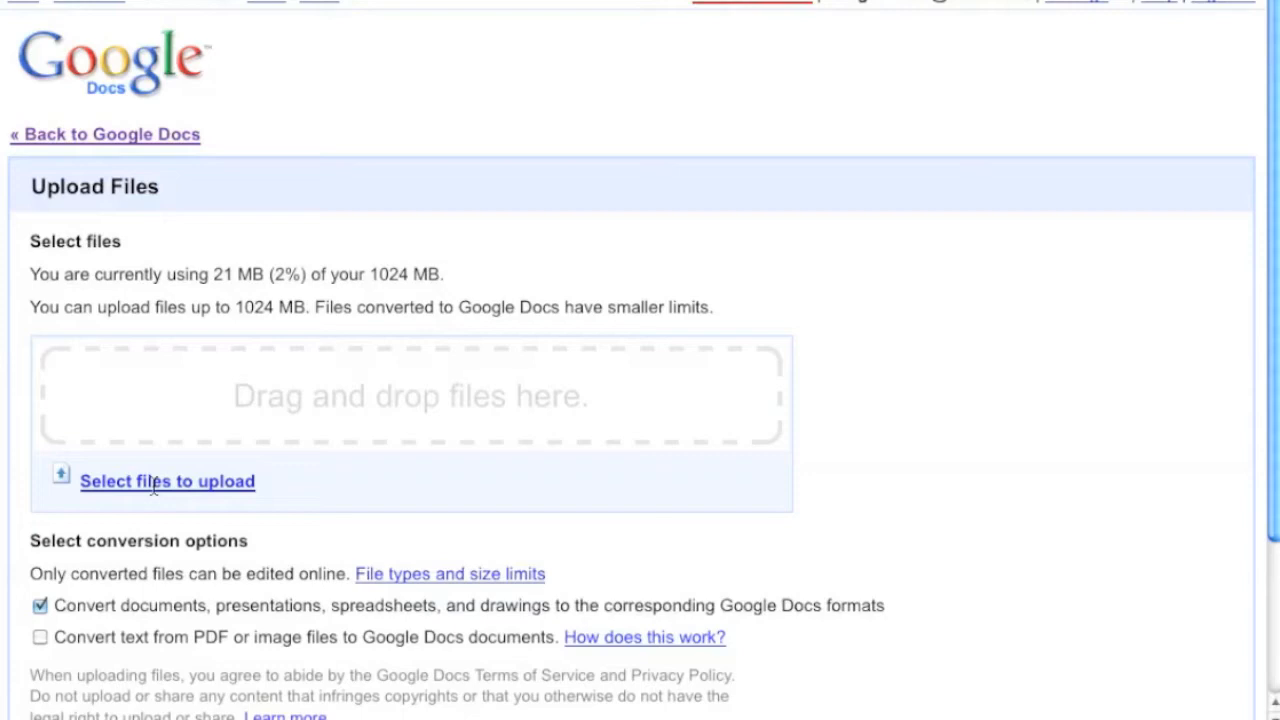
scroll(153, 487, "down", 2)
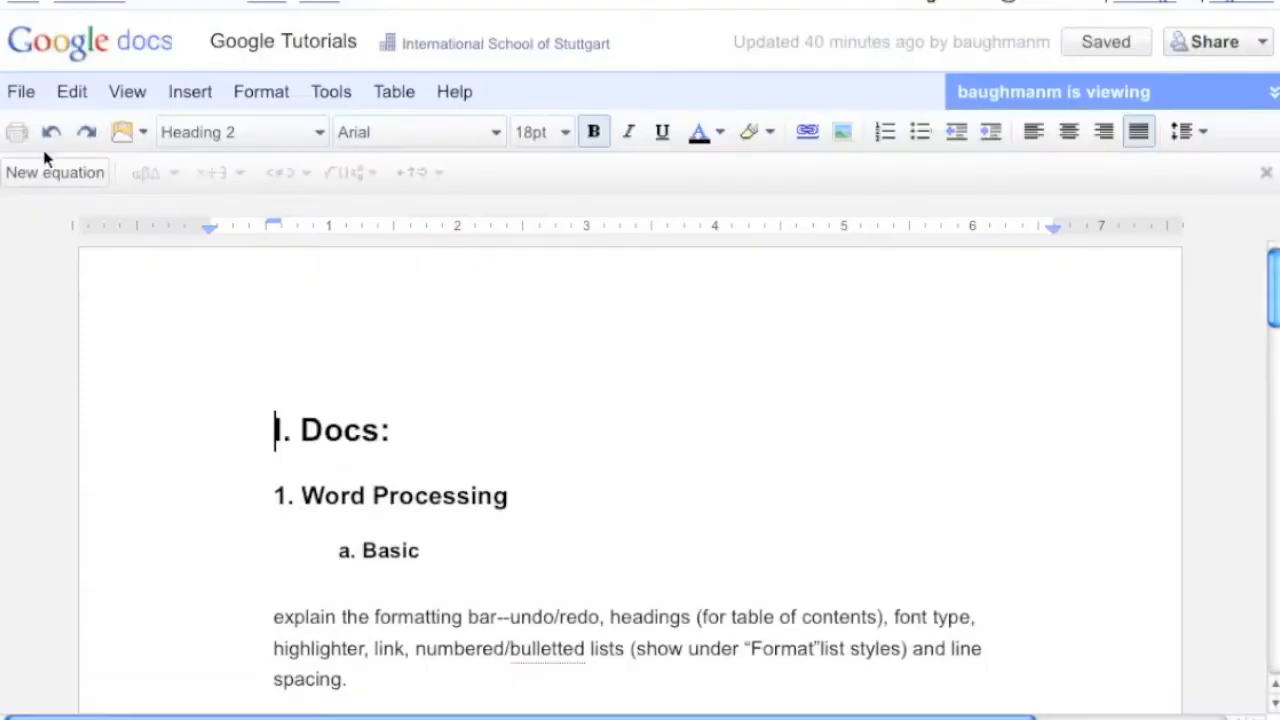
Open the document's revision history and toggle between more and less detailed revision lists
left_click(24, 93)
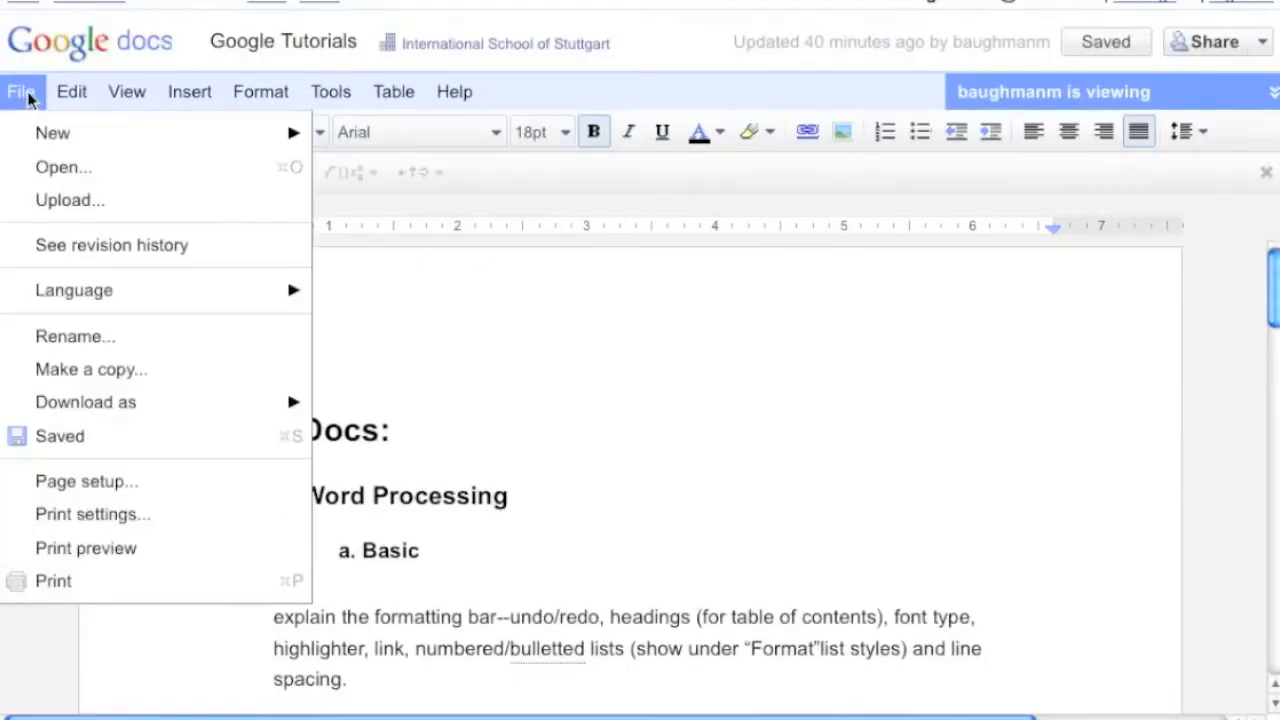
left_click(45, 247)
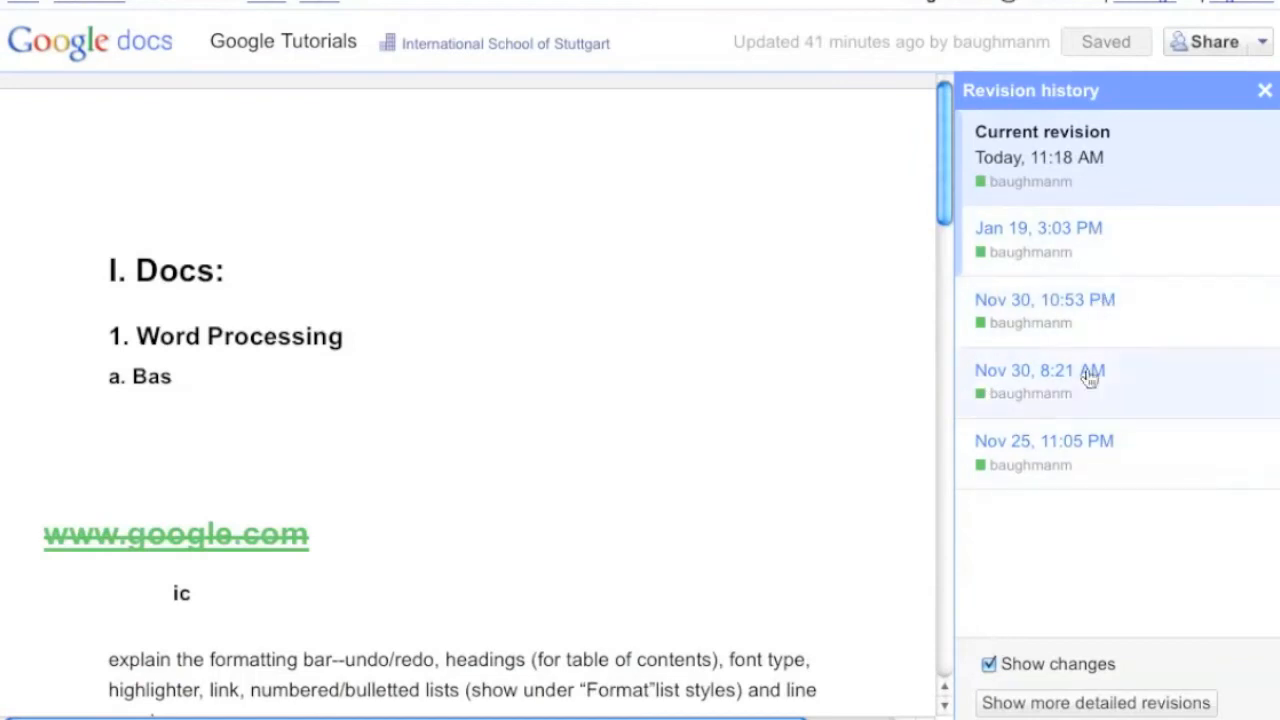
left_click(1032, 700)
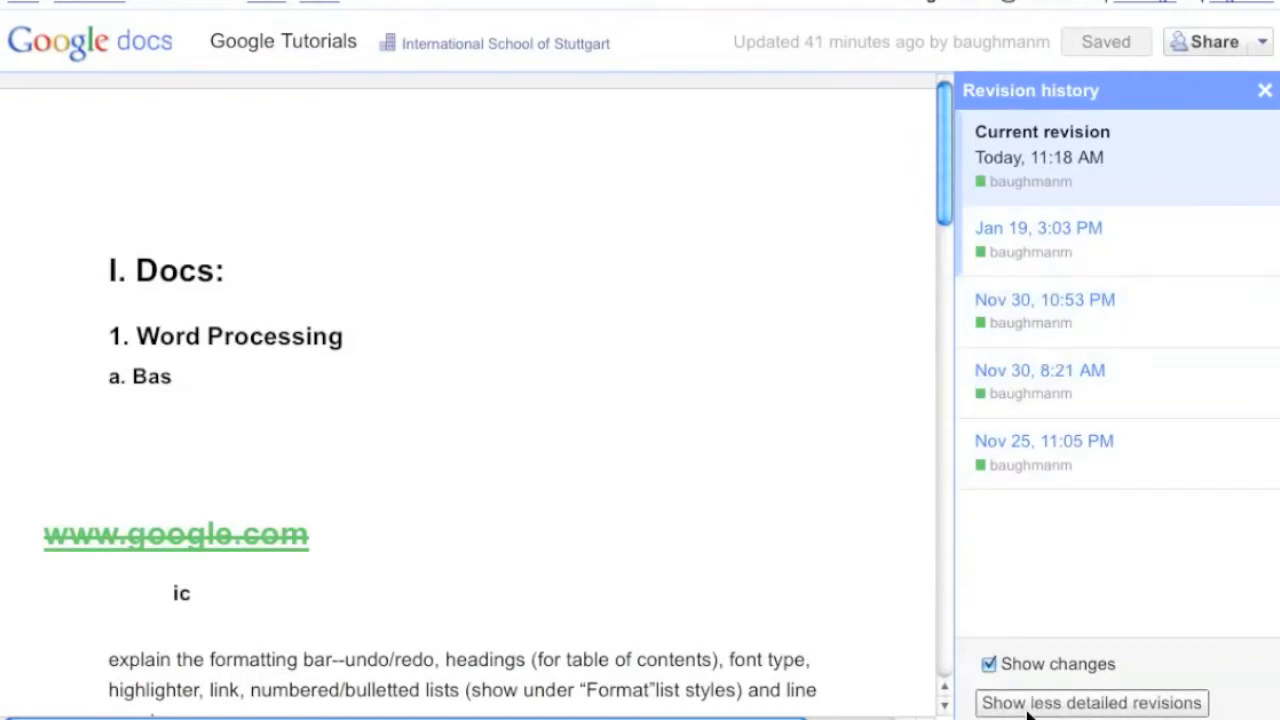
left_click(1002, 703)
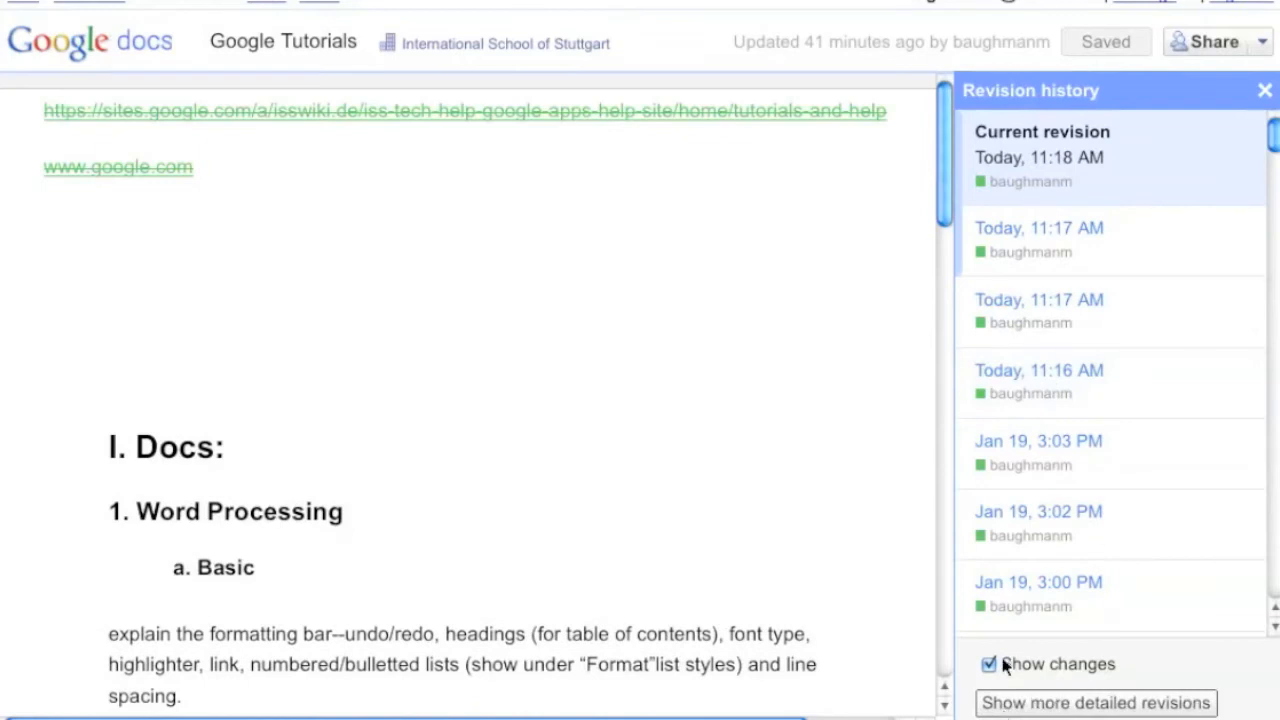
View the Nov 30, 8:21 AM revision, then close the revision history and look over the document
left_click(1044, 362)
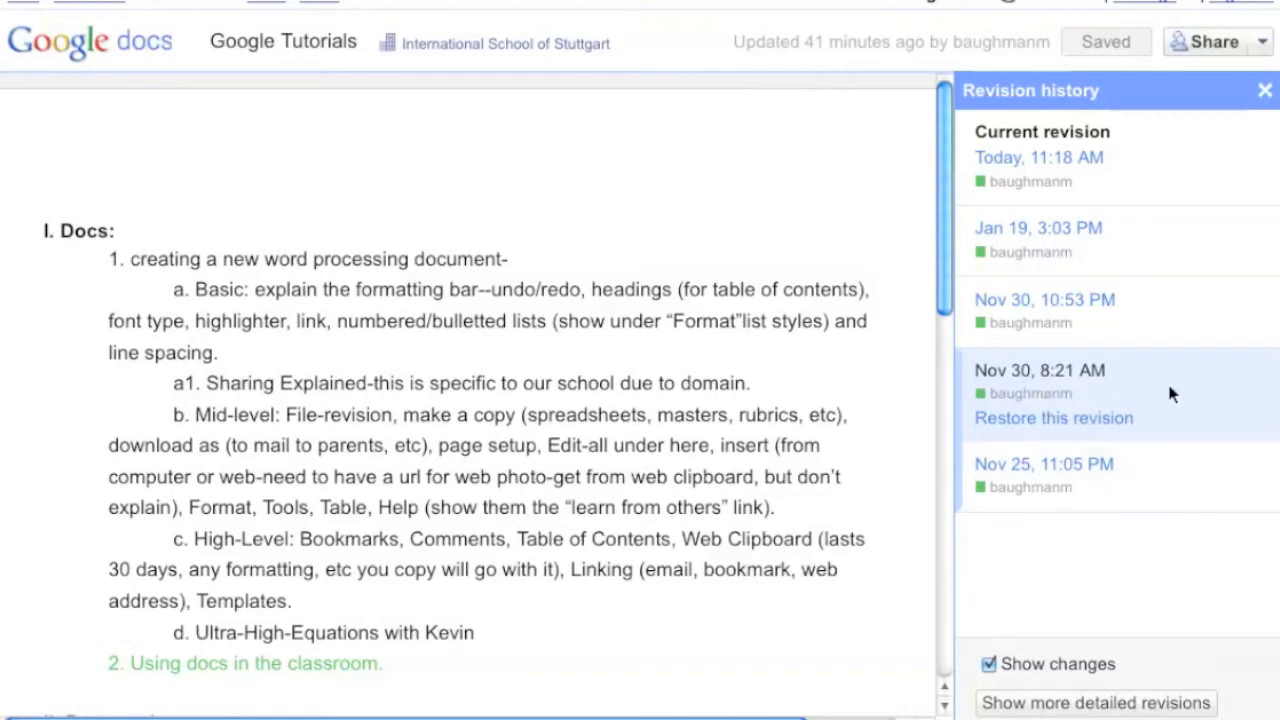
scroll(457, 377, "down", 10)
scroll(457, 377, "up", 10)
left_click(1267, 90)
scroll(580, 400, "down", 5)
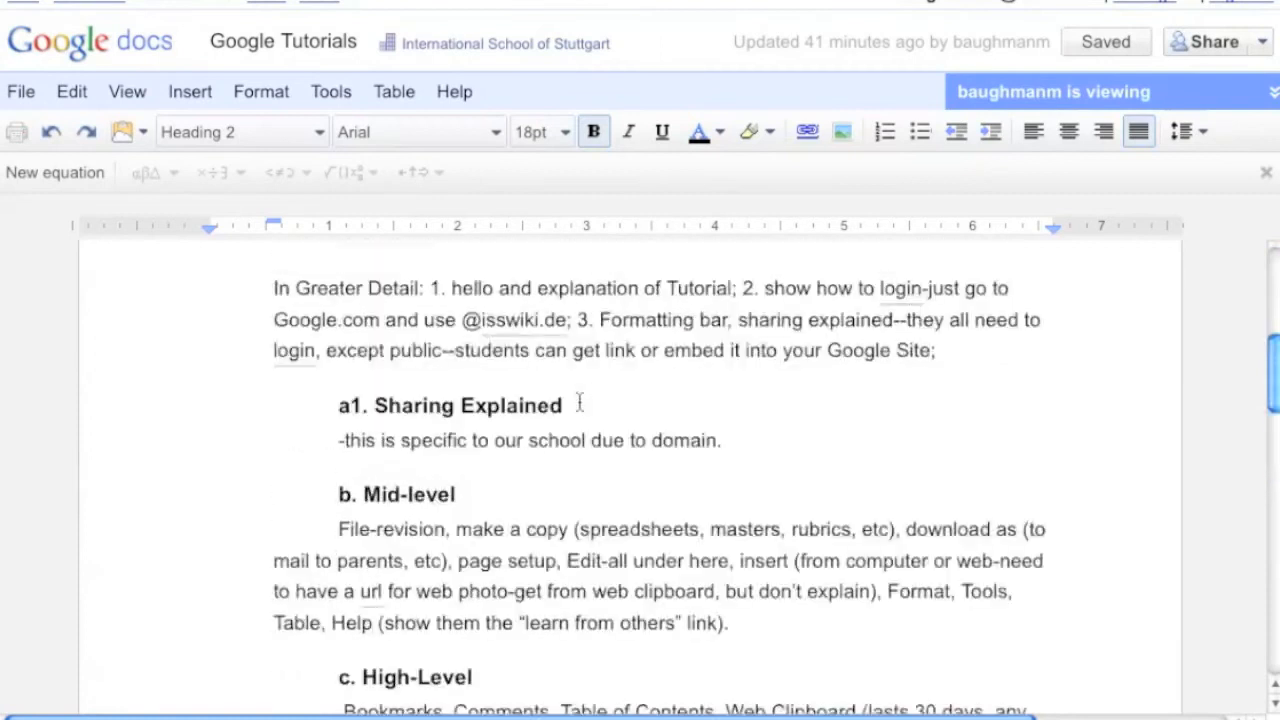
scroll(580, 400, "up", 5)
Make a copy of the document without copying the document collaborators
left_click(20, 91)
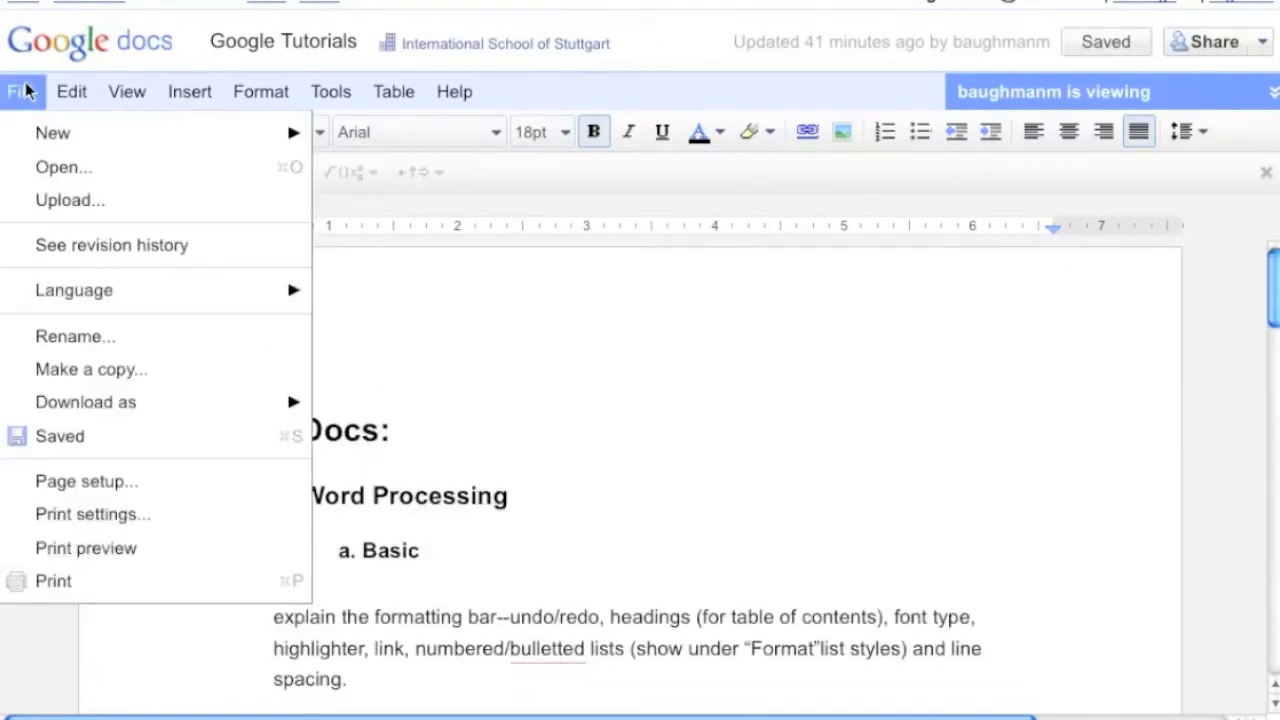
mouse_move(86, 290)
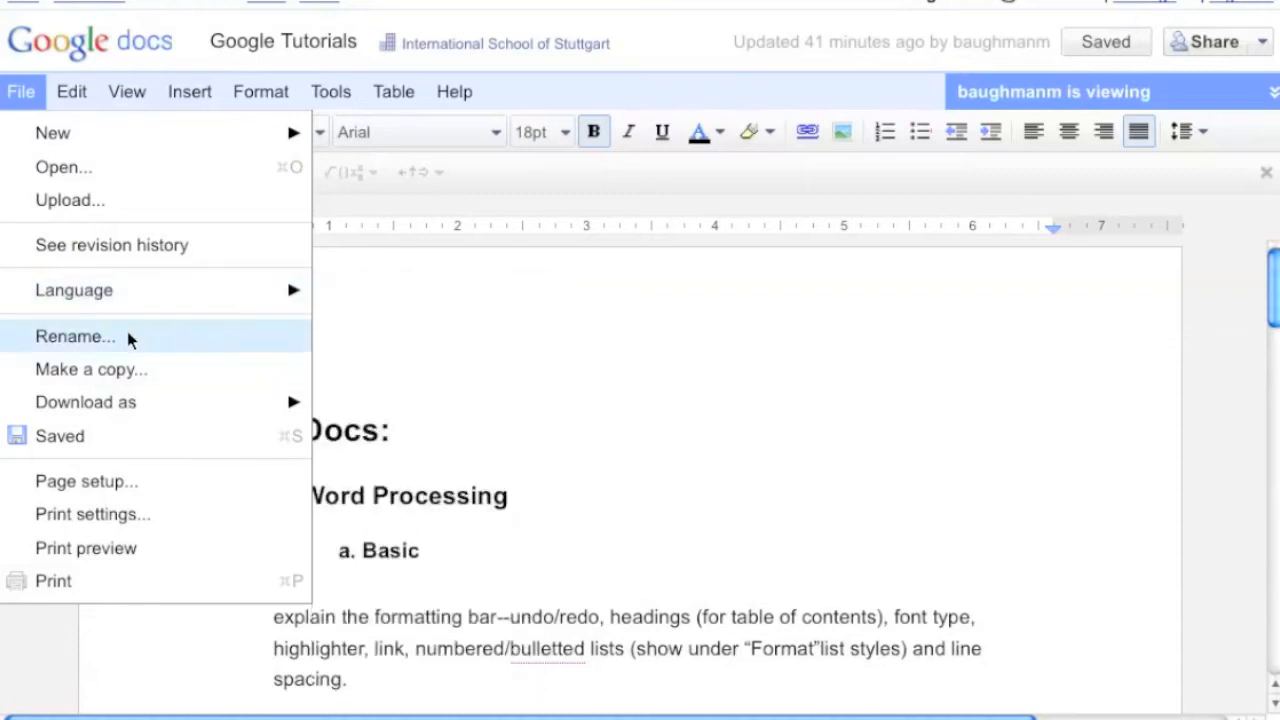
left_click(88, 372)
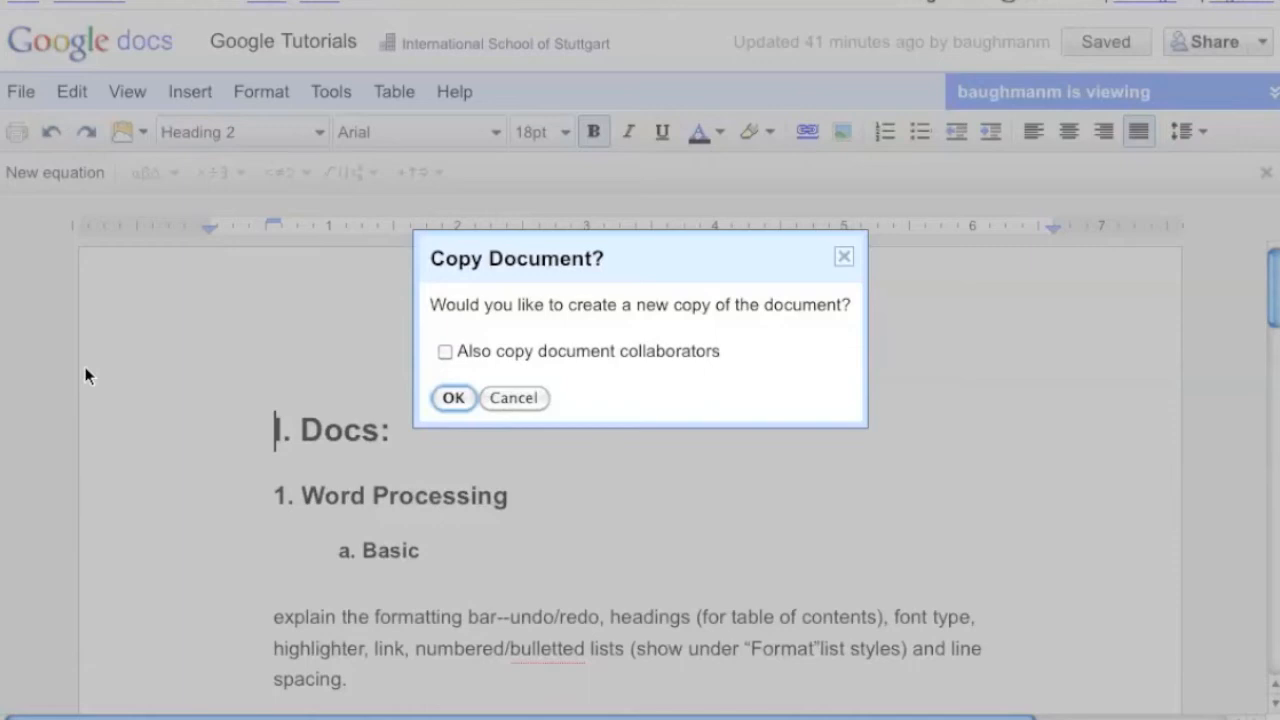
key("Return")
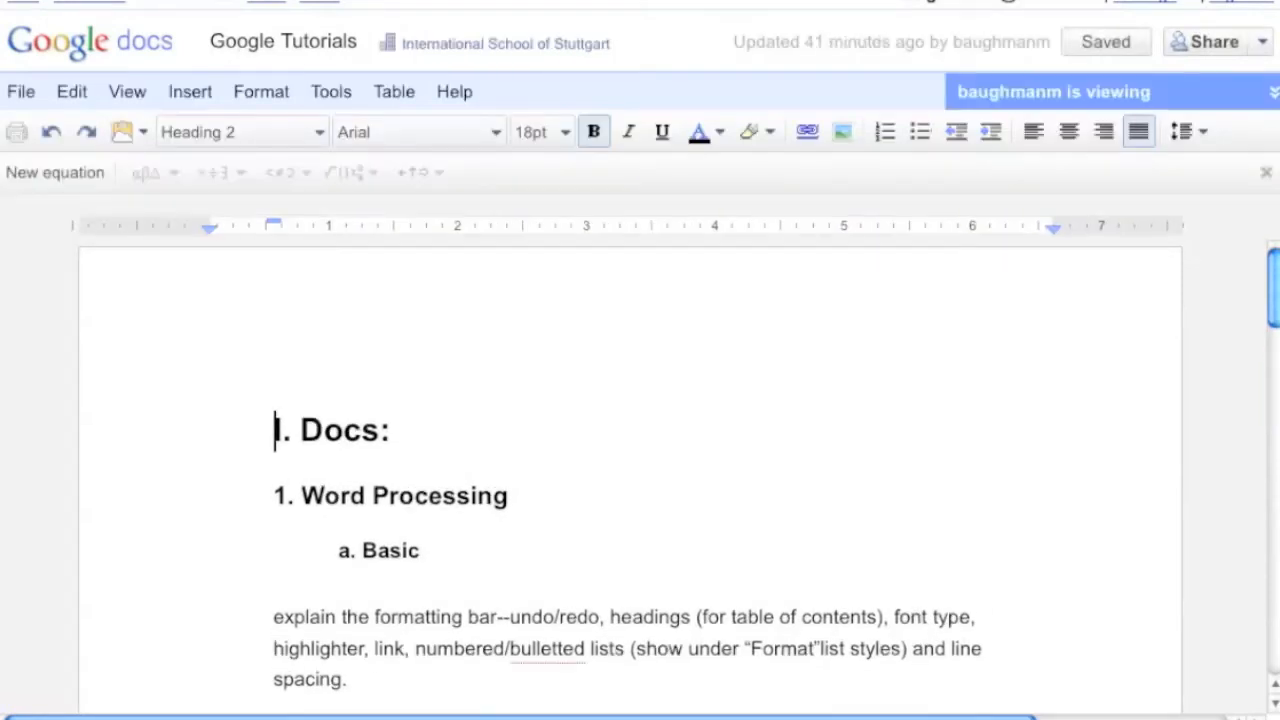
Look at the Download as formats and open Page setup, closing it with the default settings
left_click(21, 91)
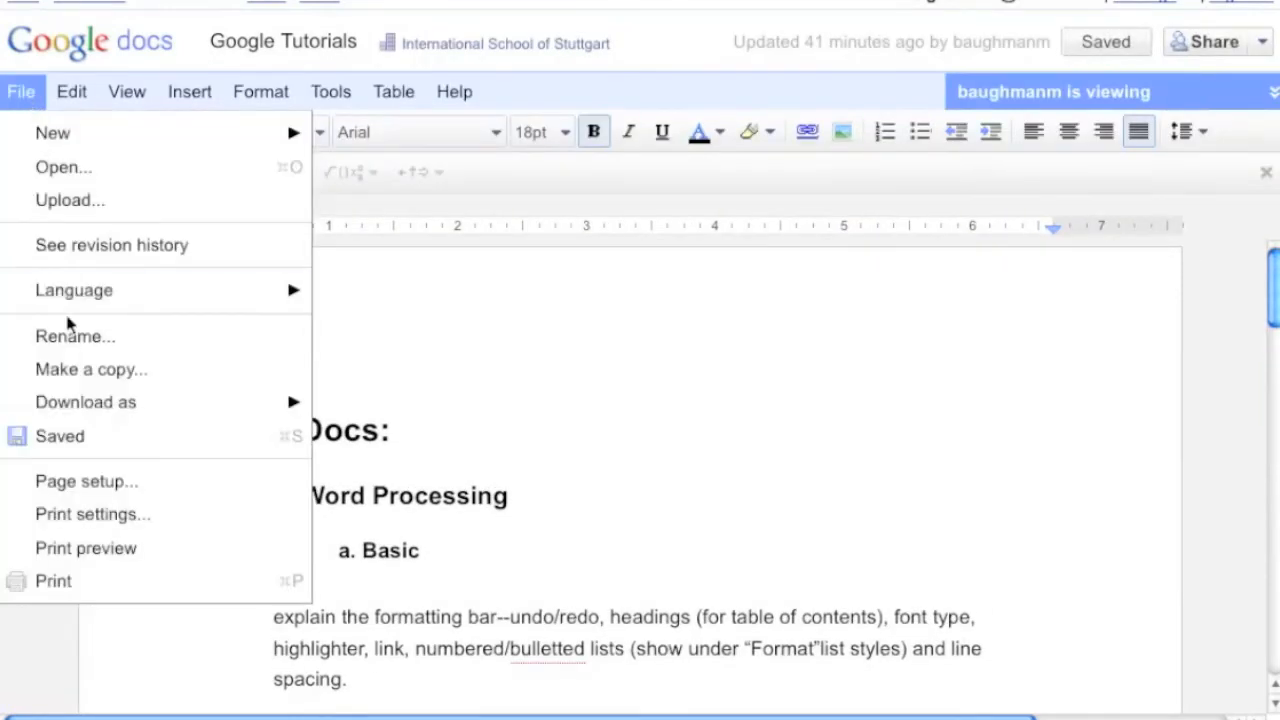
mouse_move(72, 404)
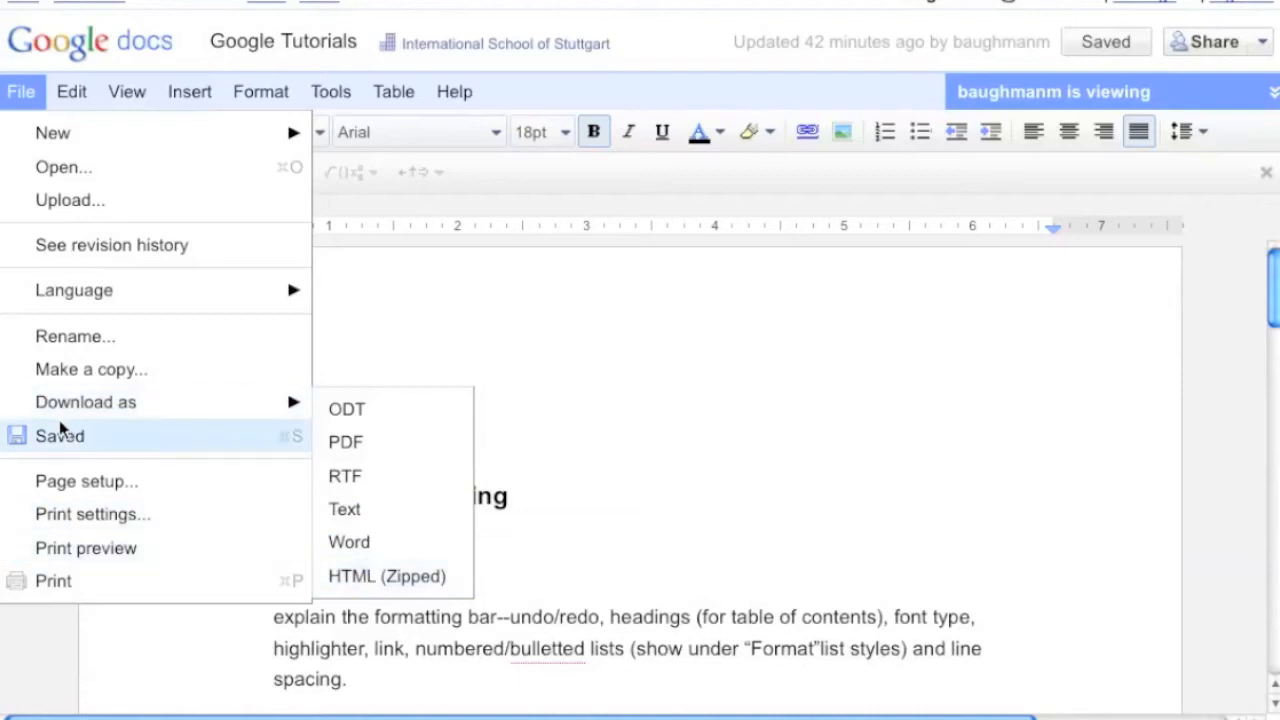
left_click(60, 486)
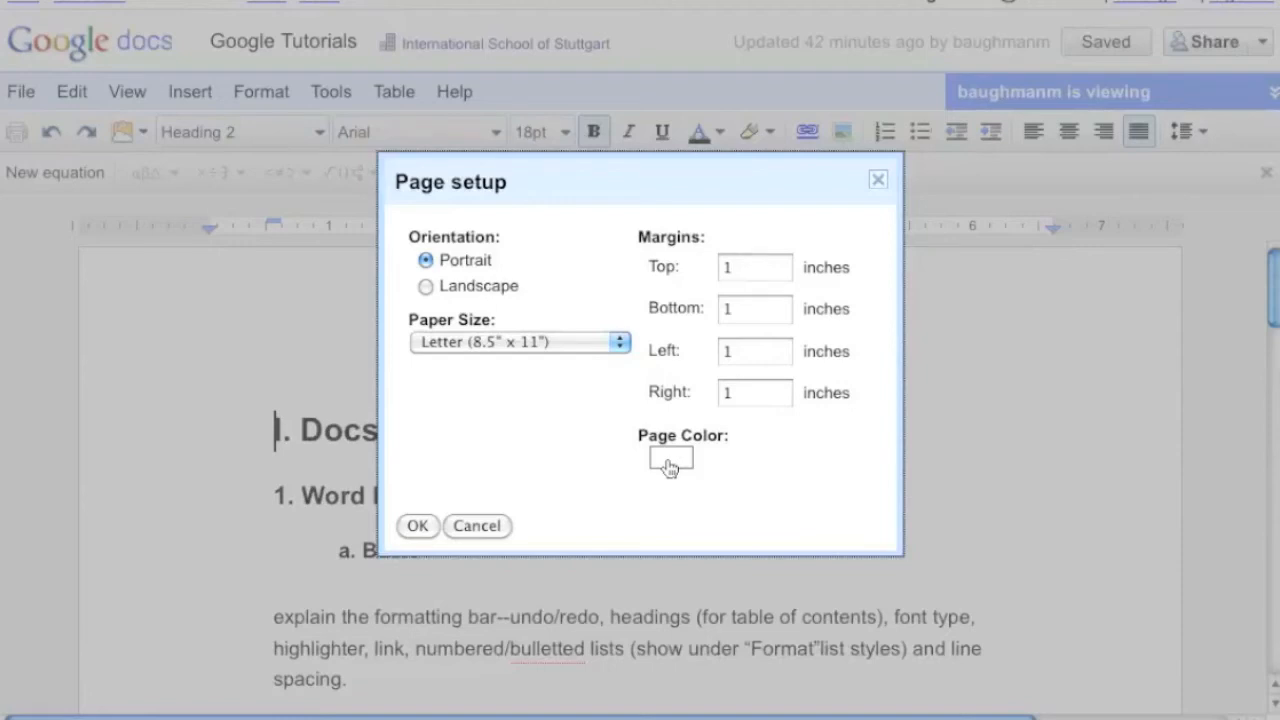
left_click(421, 528)
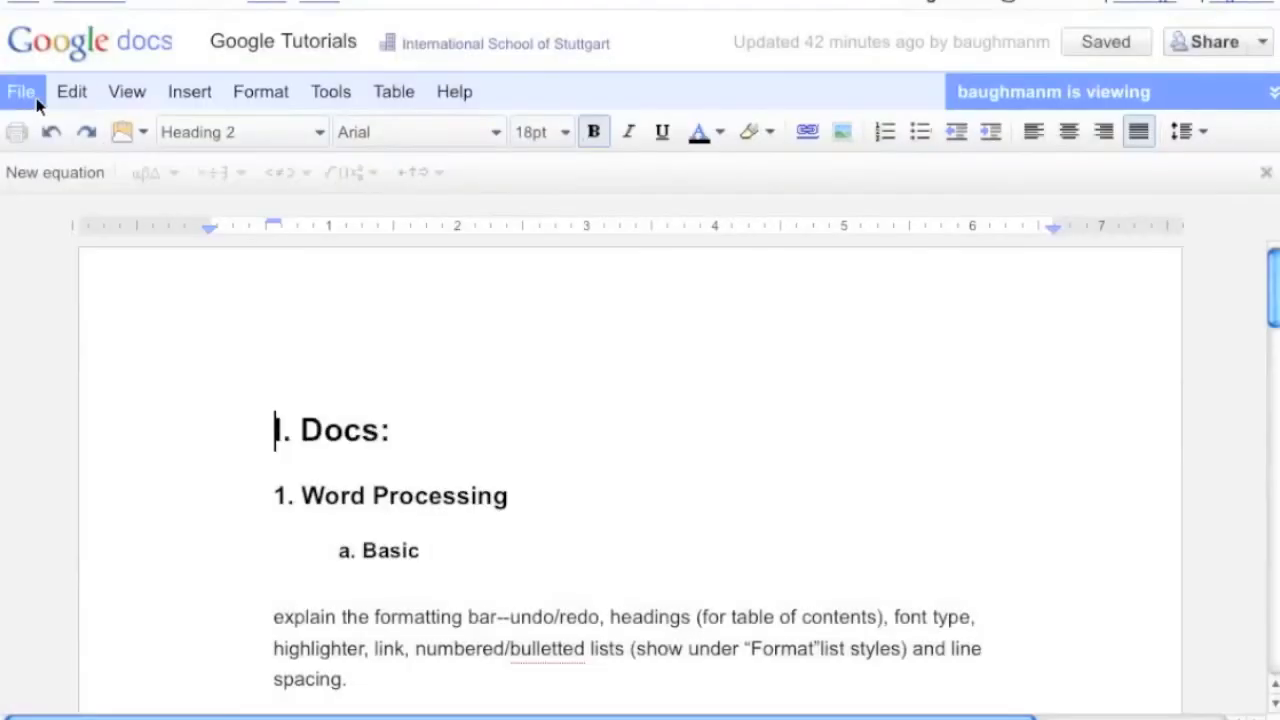
left_click(21, 98)
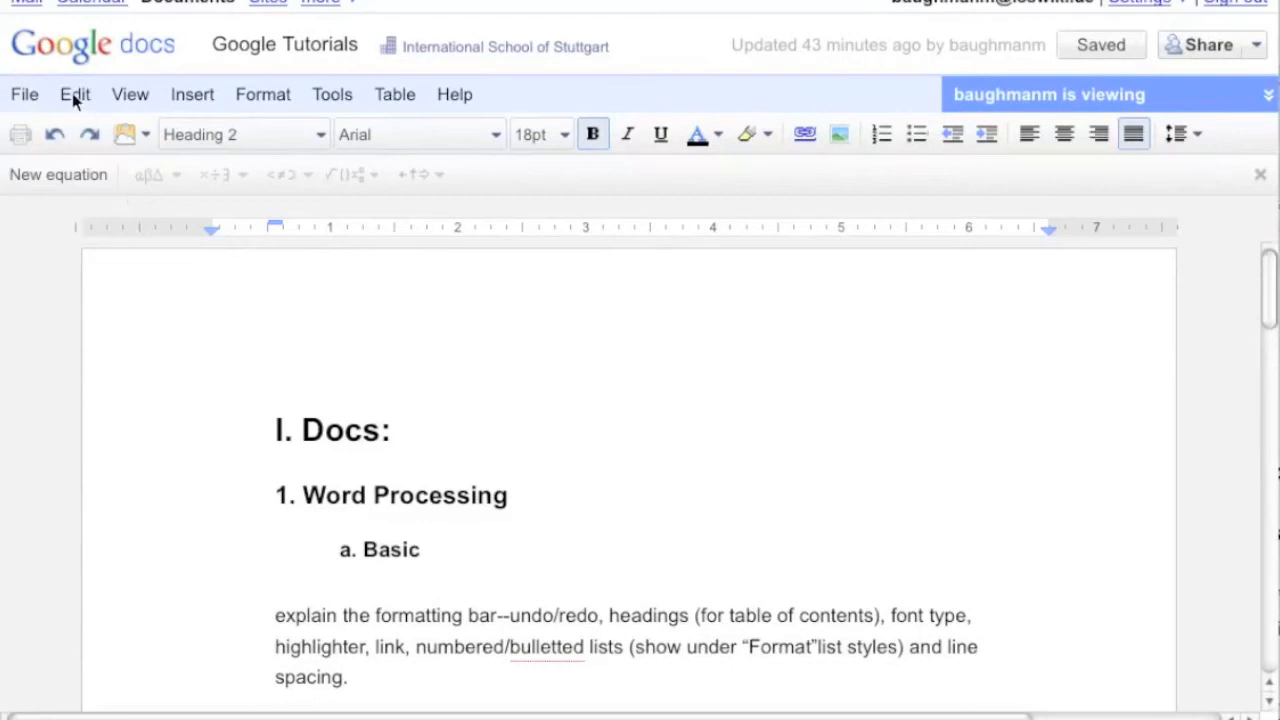
left_click(71, 92)
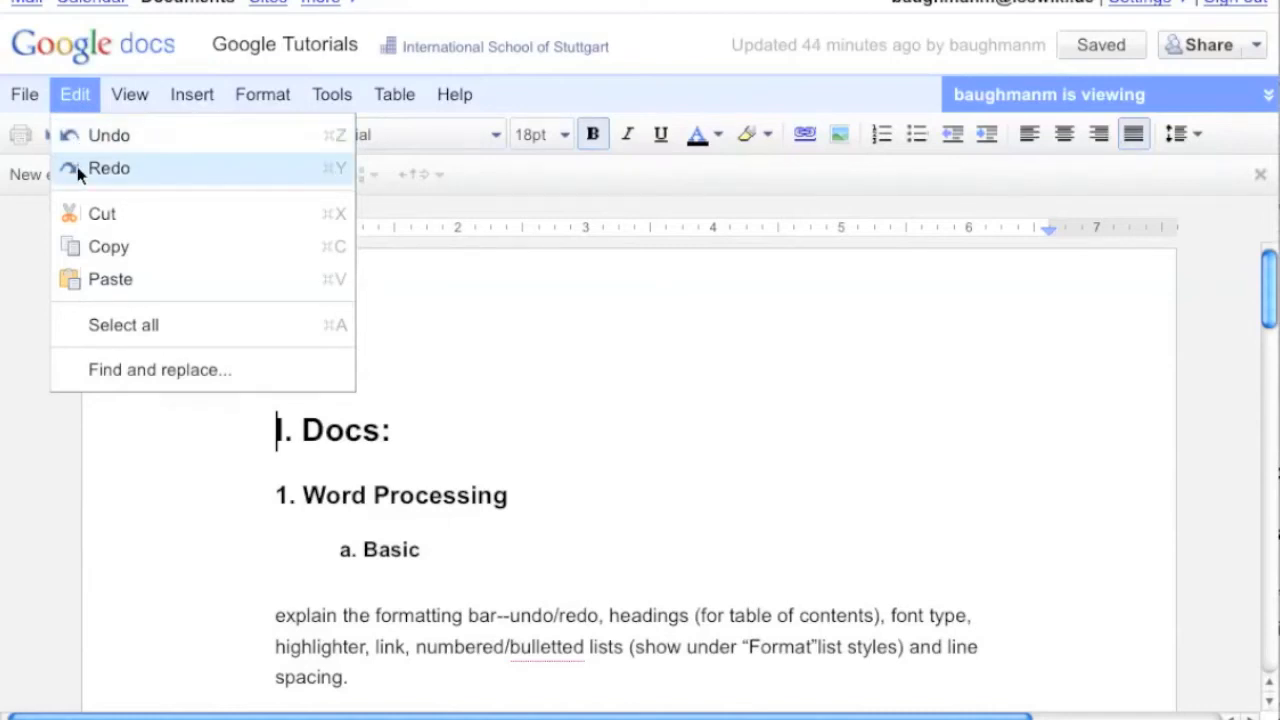
left_click(211, 457)
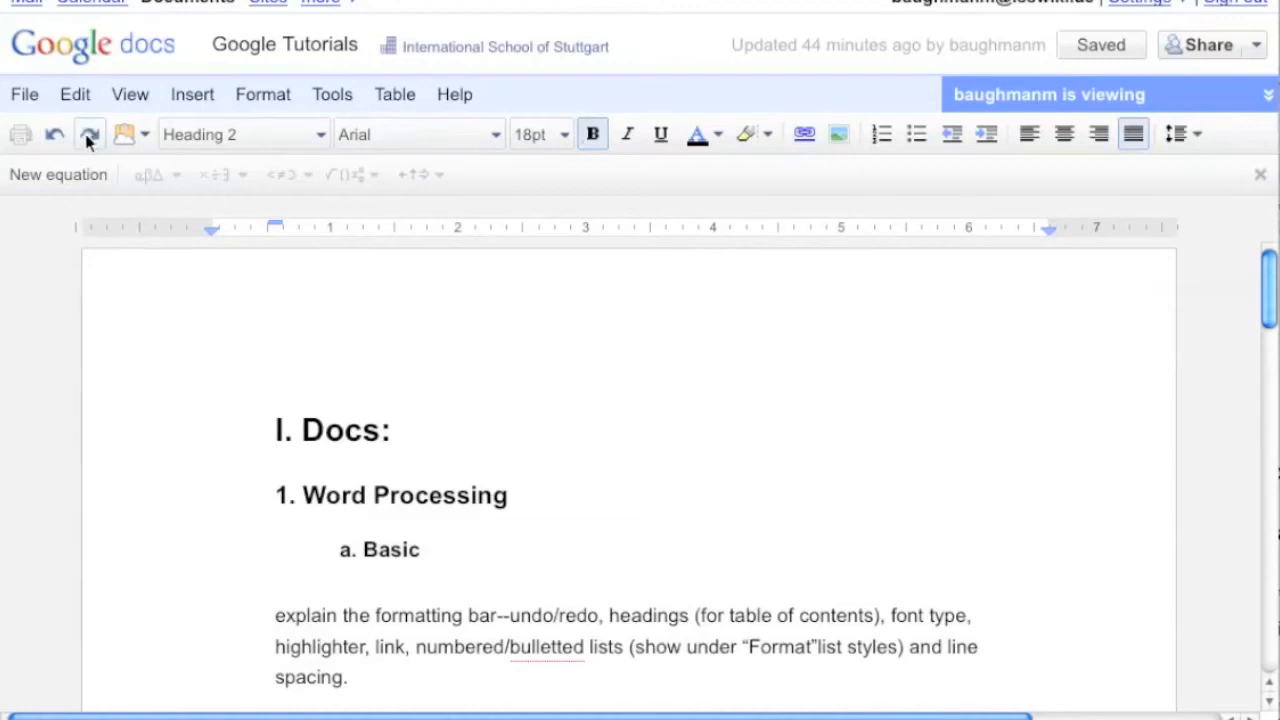
left_click(71, 104)
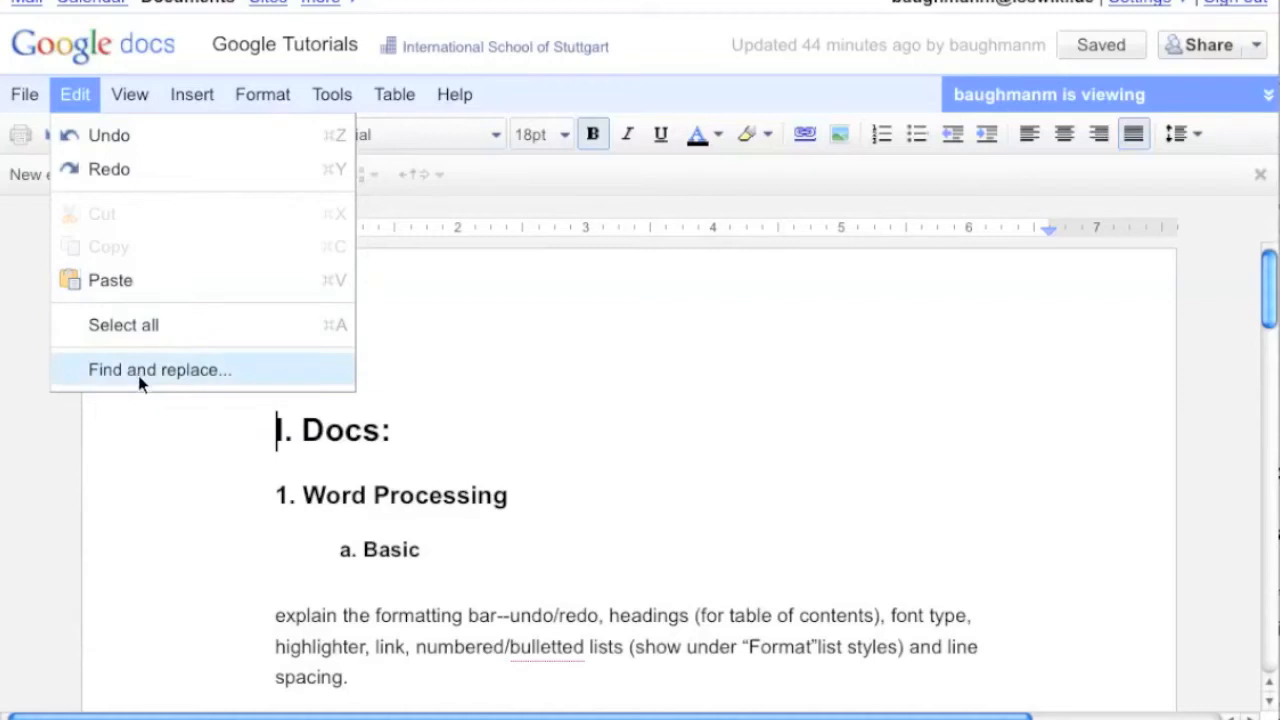
Hide the equation toolbar
mouse_move(136, 105)
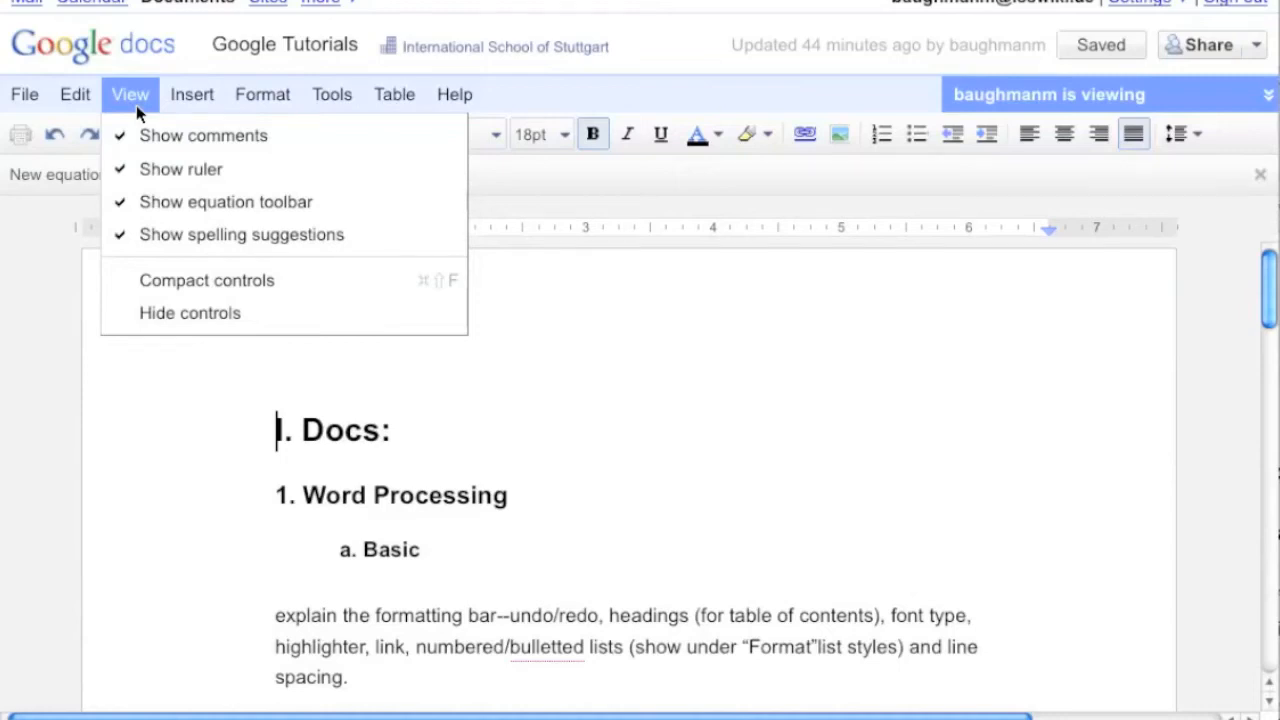
left_click(166, 201)
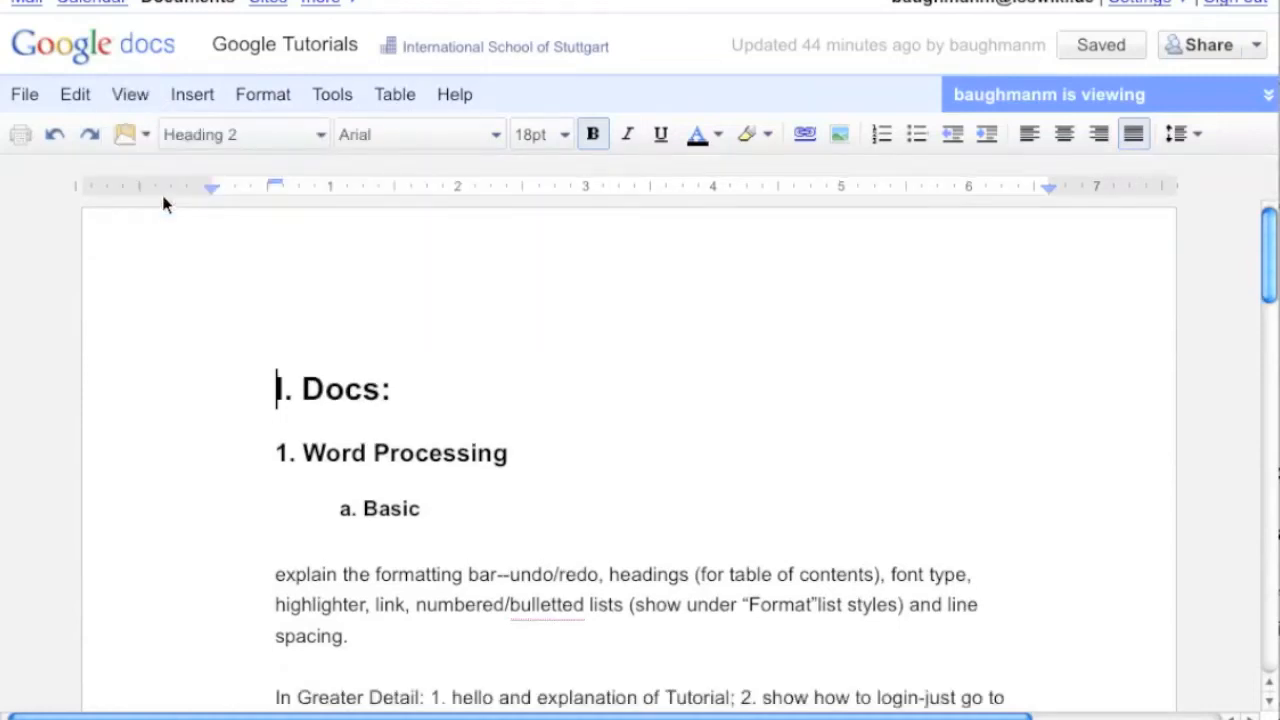
left_click(139, 83)
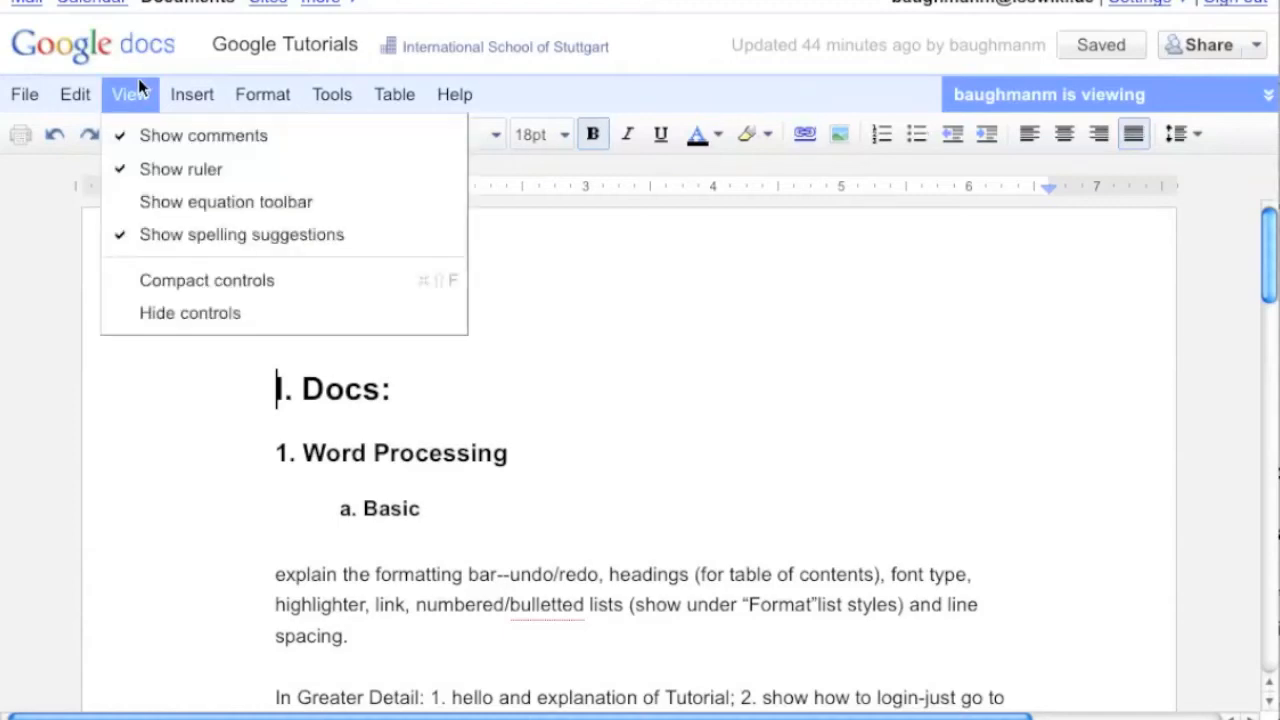
left_click(138, 82)
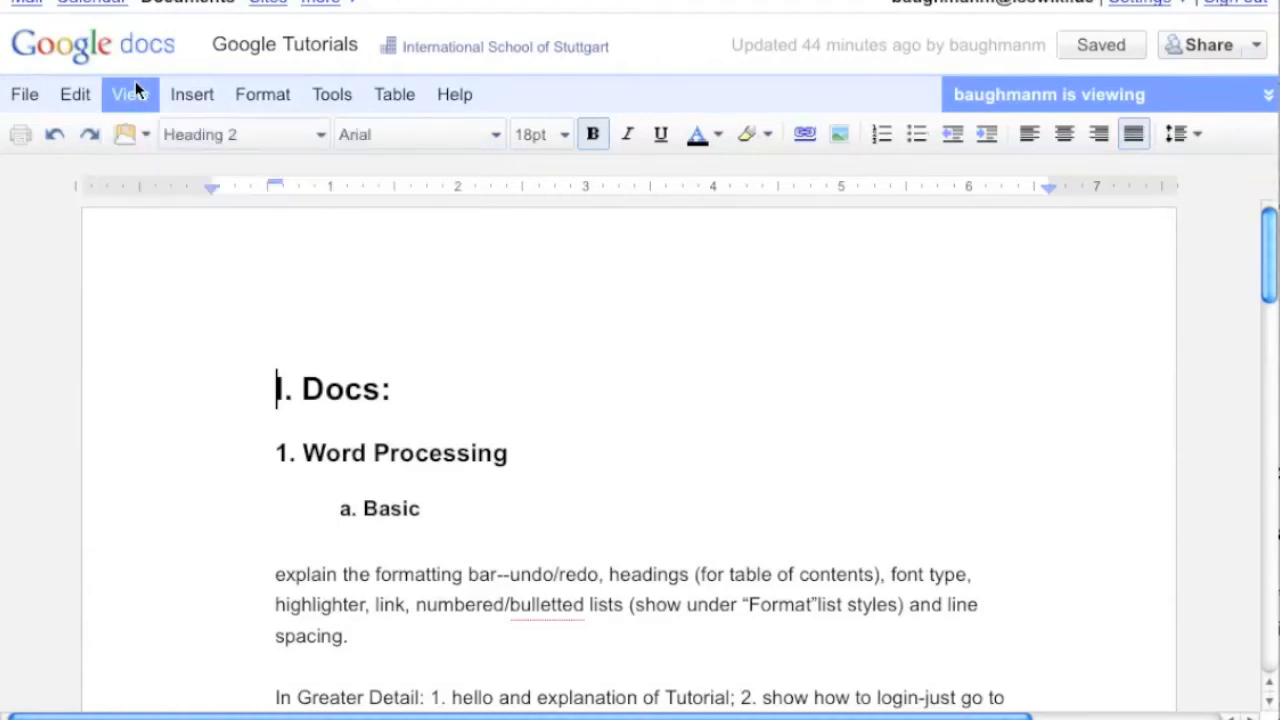
Insert a drawing containing a rectangle shape at the start of the document
left_click(189, 95)
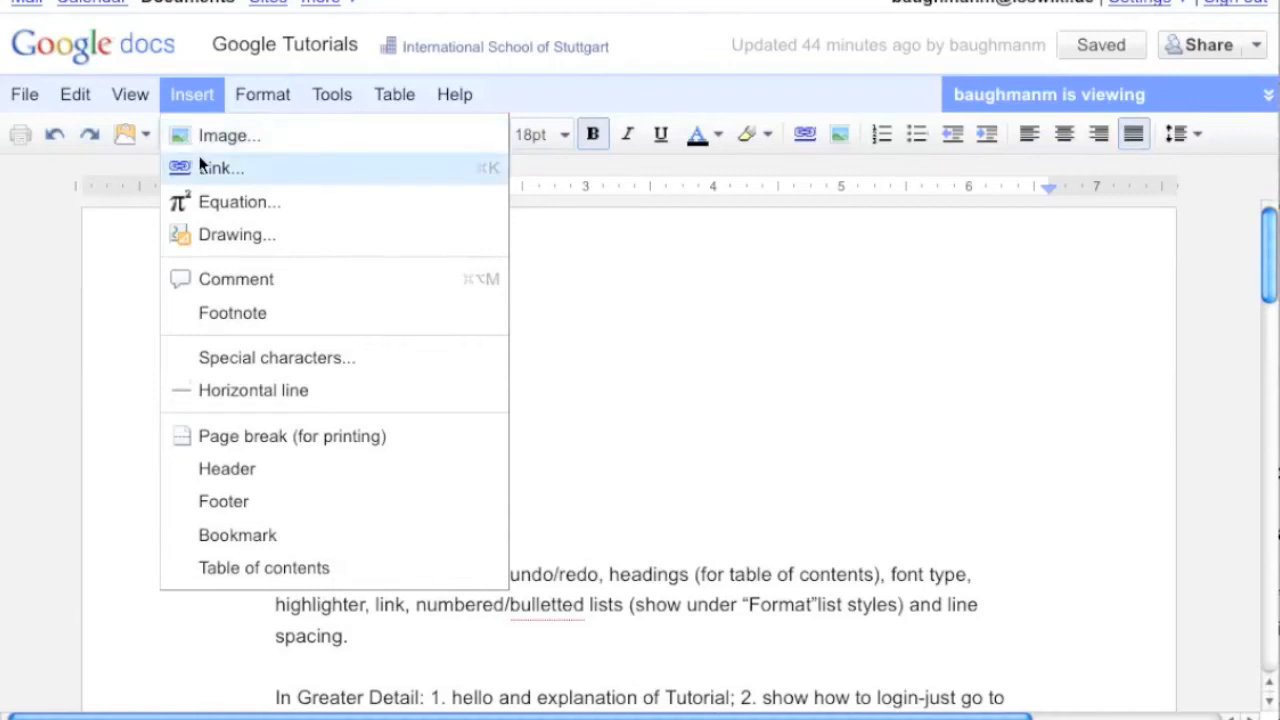
left_click(256, 240)
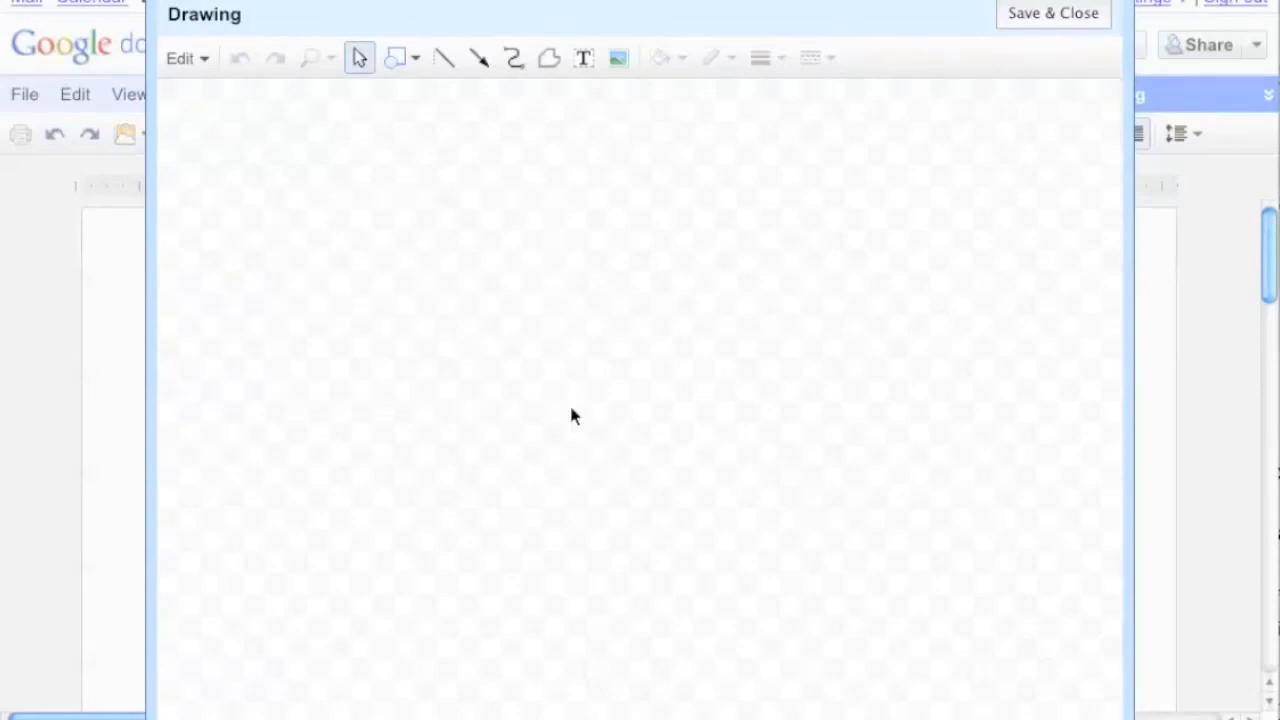
left_click(395, 70)
left_click(401, 100)
left_click_drag(351, 165, 609, 434)
left_click(1050, 22)
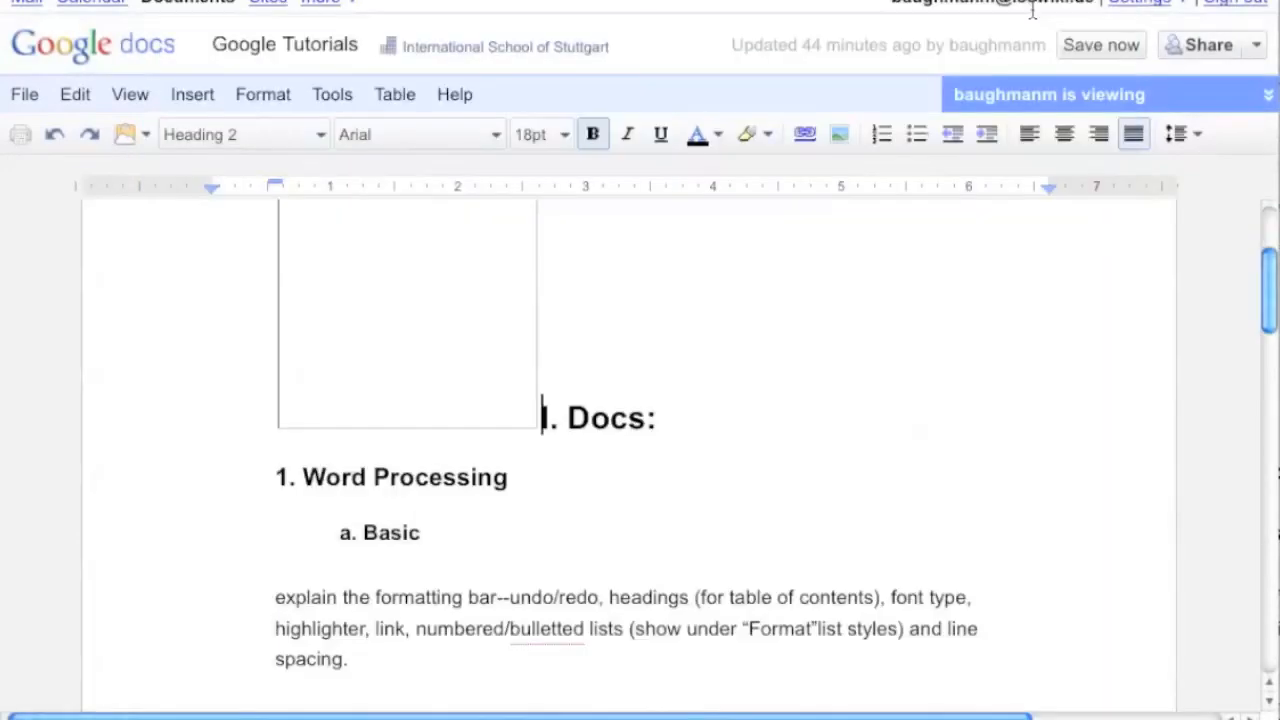
Select the inserted rectangle drawing and delete it
left_click(388, 325)
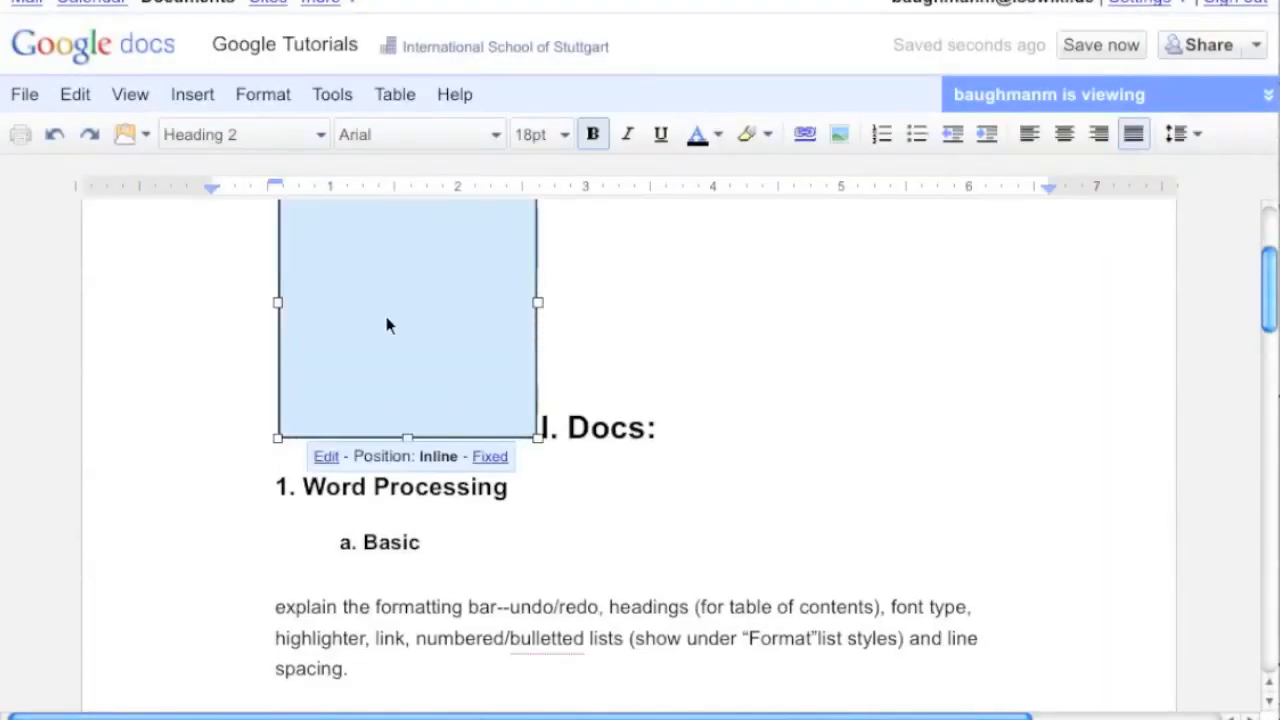
key("Delete")
Select part of the formatting-bar sentence under Basic and add the comment "Hey, this is great!" to it
left_click(204, 93)
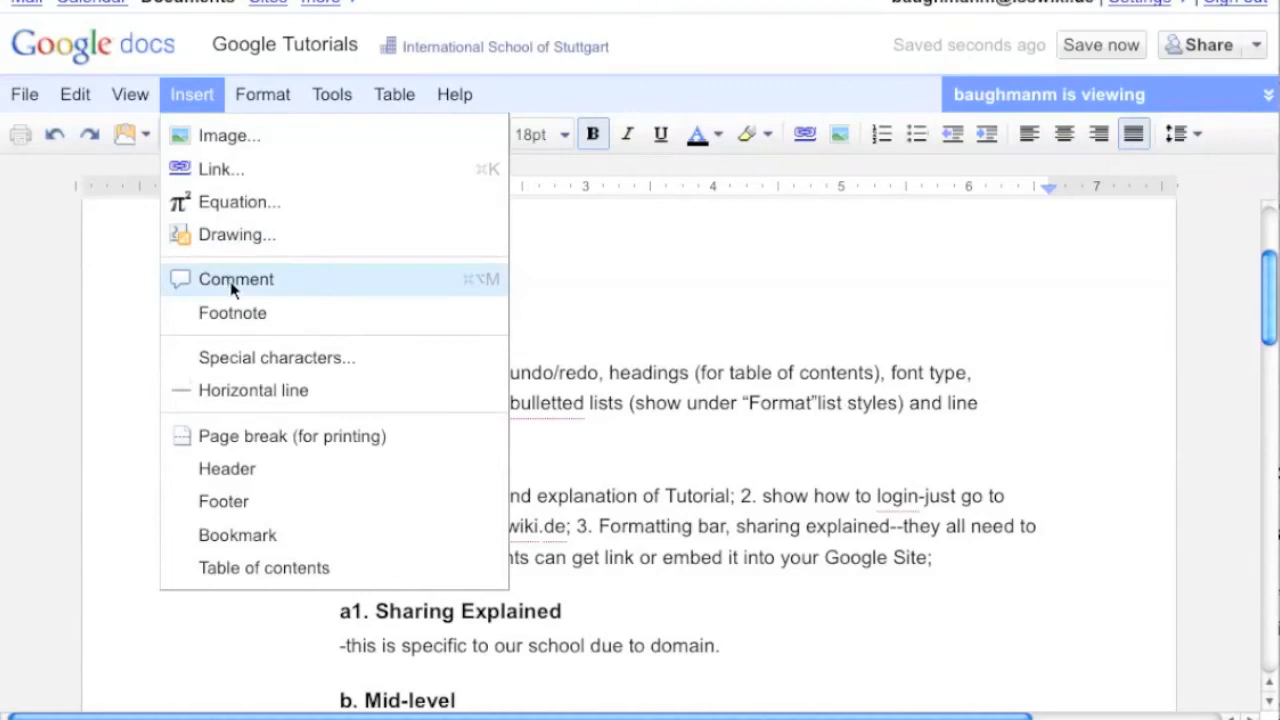
left_click(588, 403)
left_click_drag(415, 375, 548, 420)
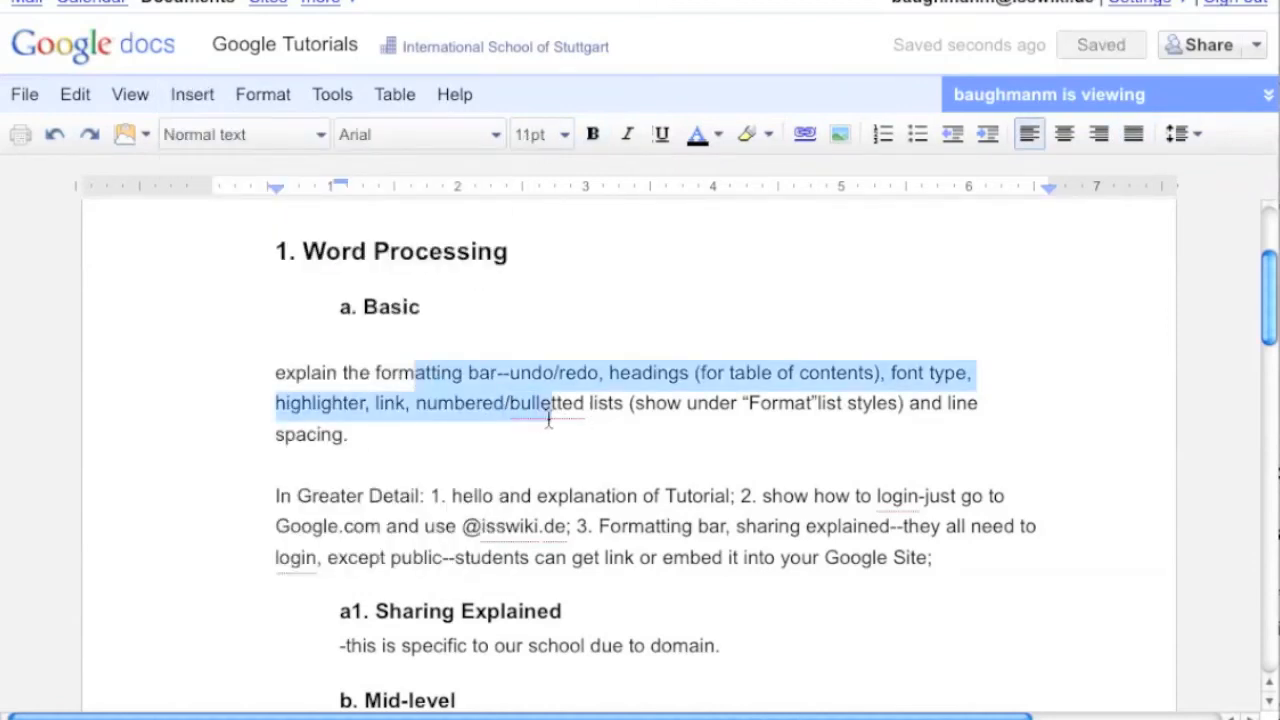
left_click(201, 91)
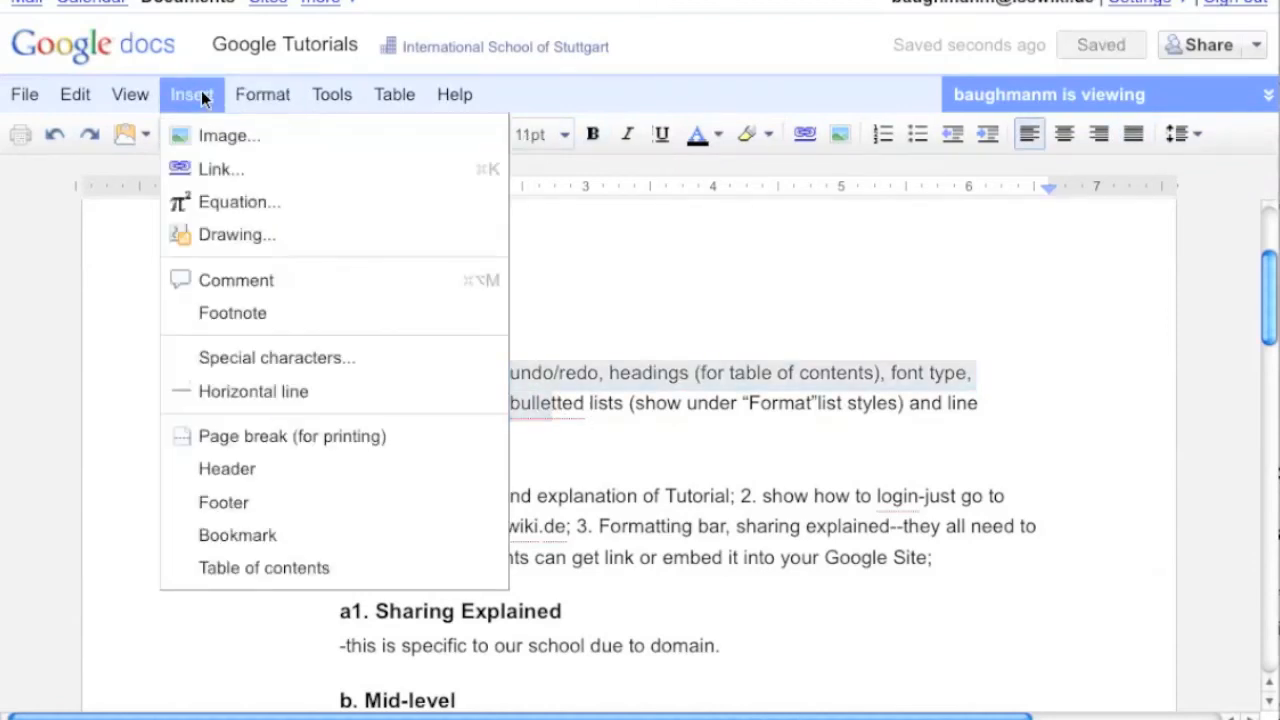
left_click(250, 283)
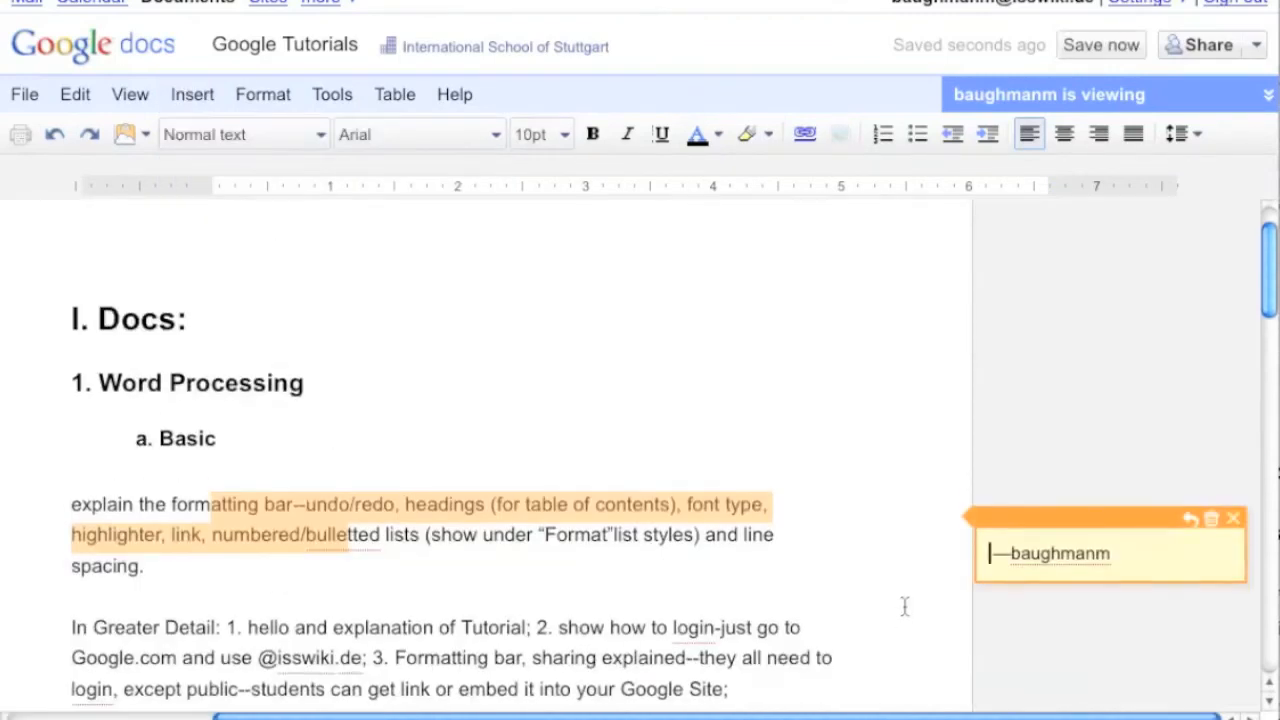
scroll(665, 568, "down", 3)
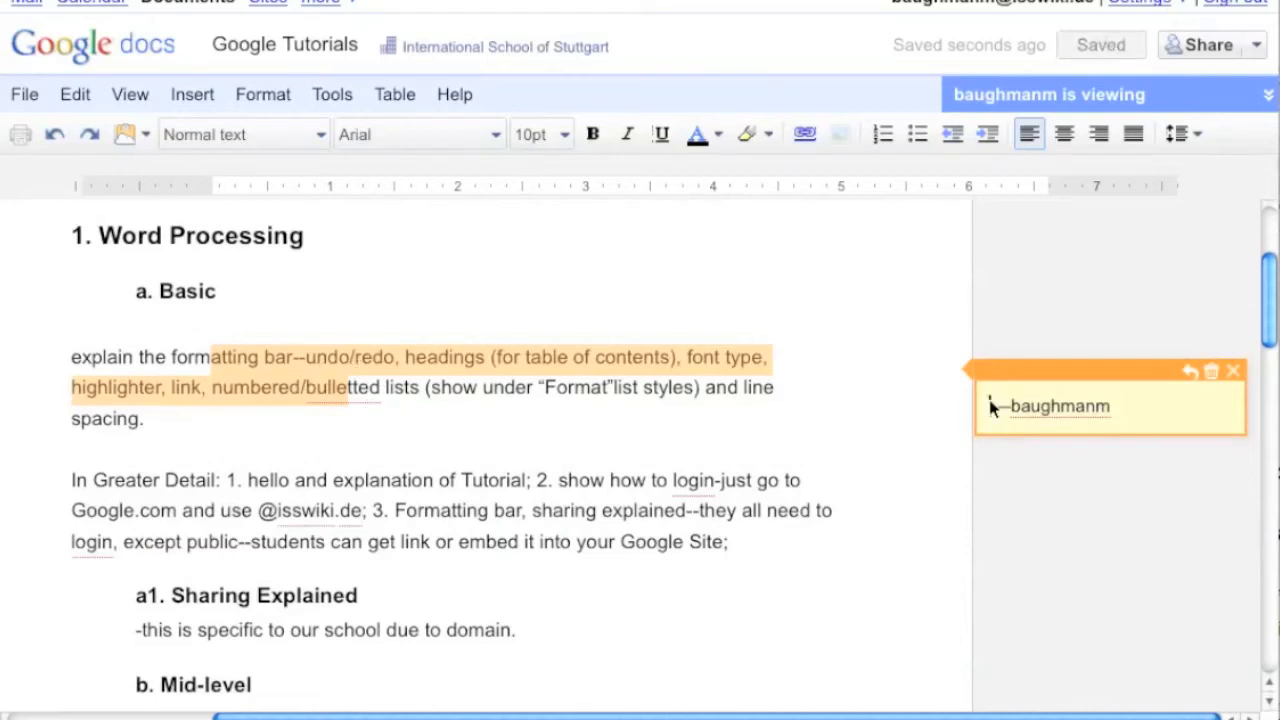
type("Hey, this is great!")
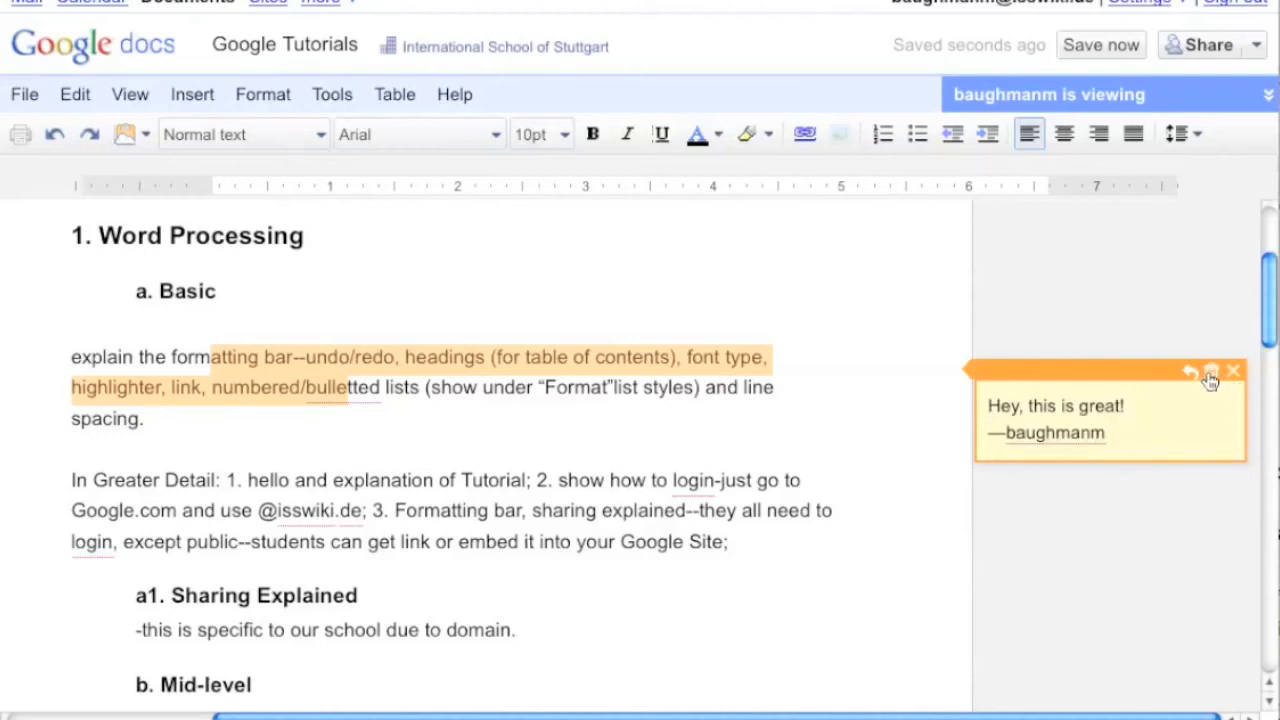
Delete the comment, undo that deletion, and close the restored comment
left_click(1210, 374)
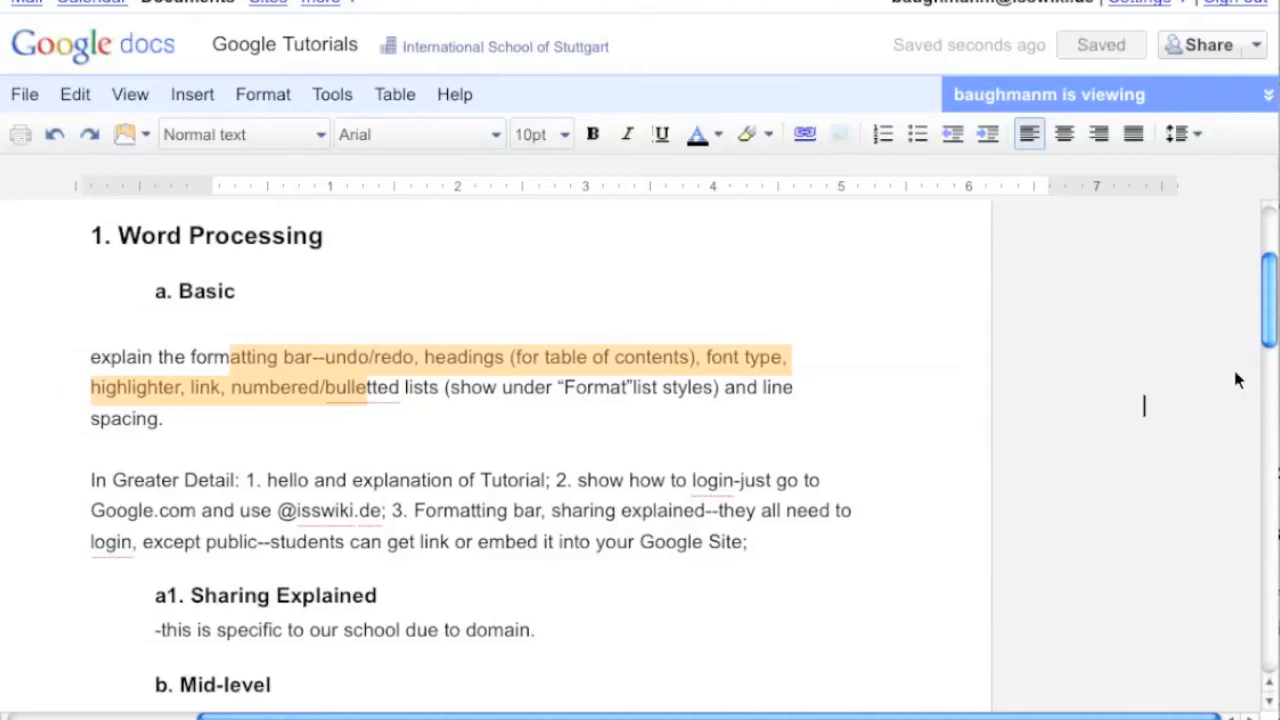
key("ctrl+z")
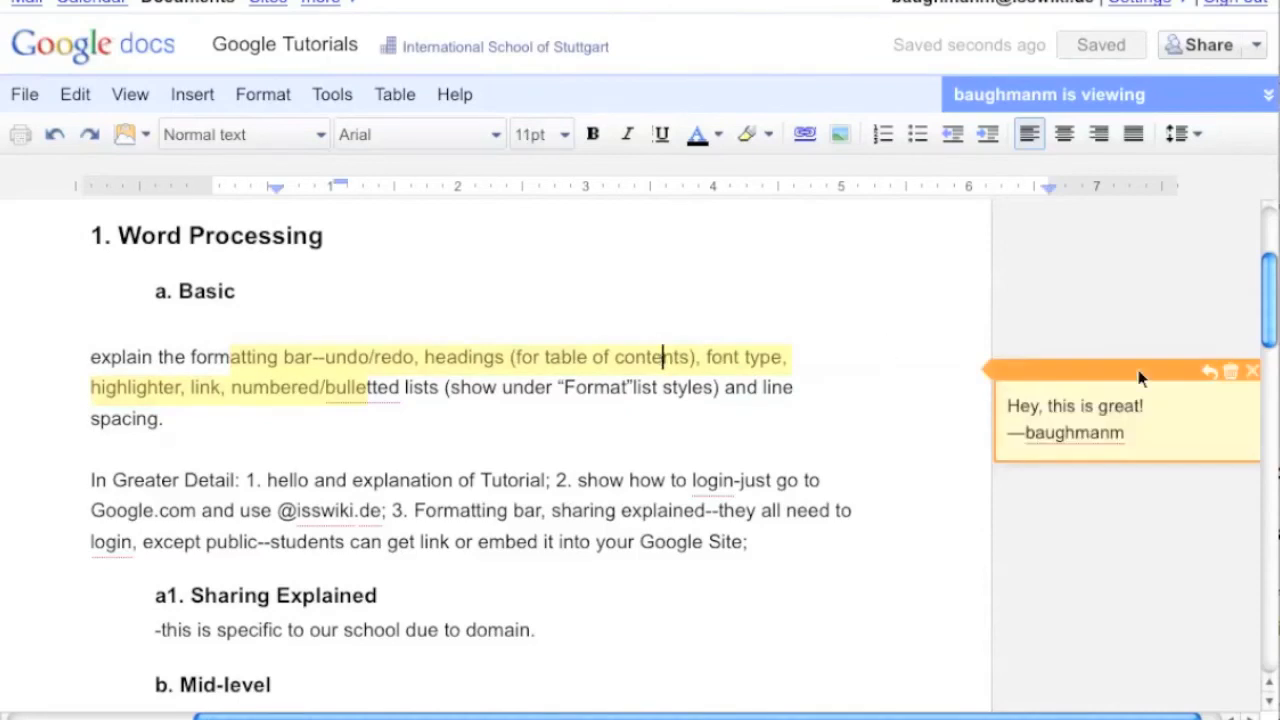
left_click(1236, 376)
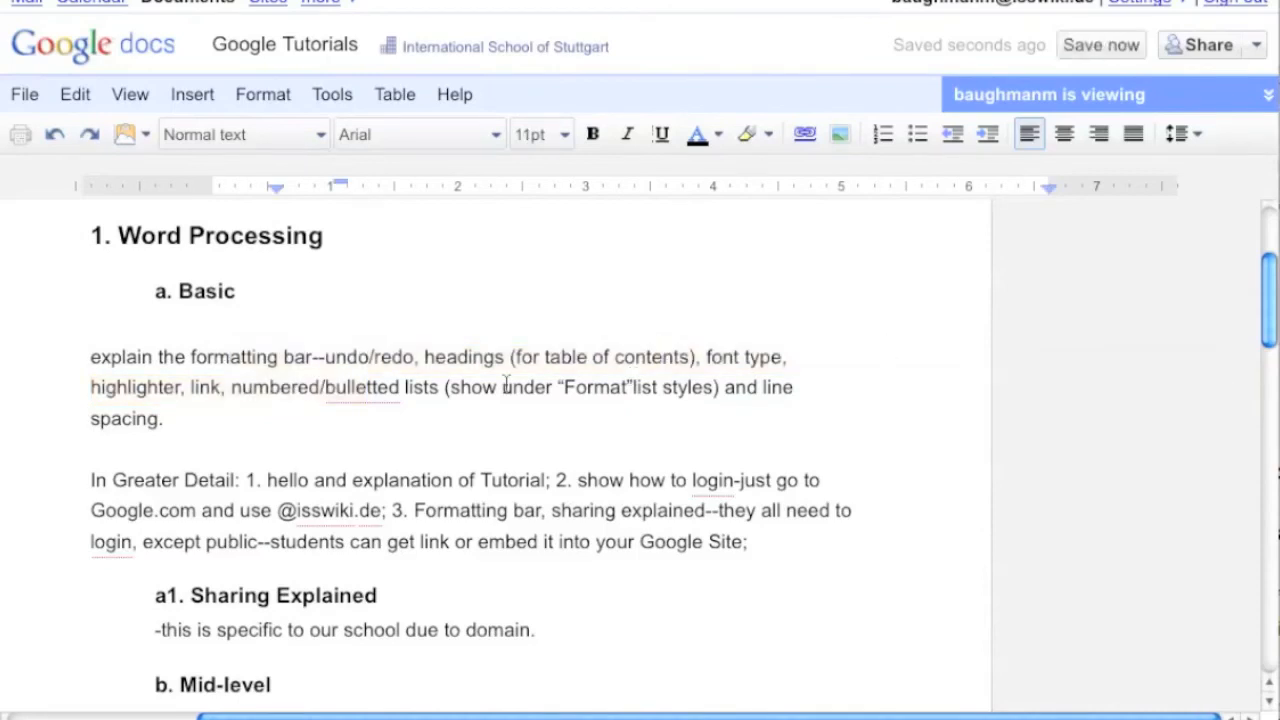
Open the Insert Special Characters dialog to view the arrow symbols, and cancel it
left_click(190, 95)
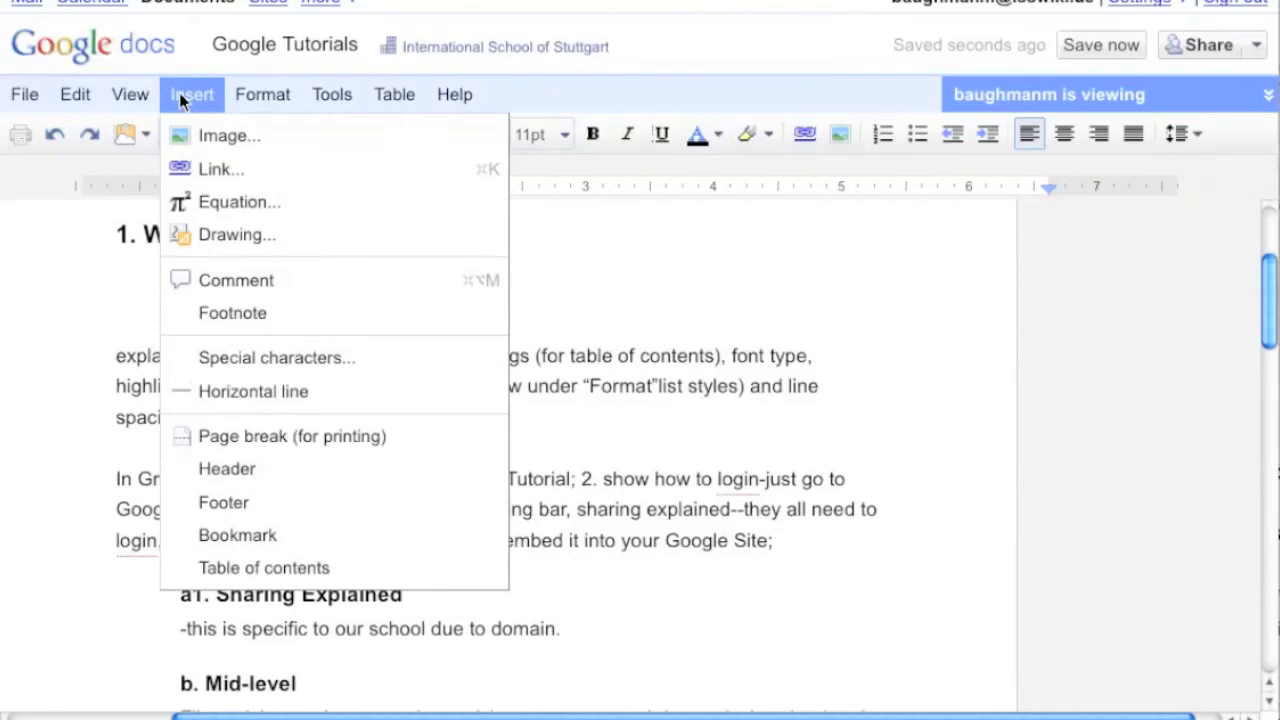
left_click(270, 357)
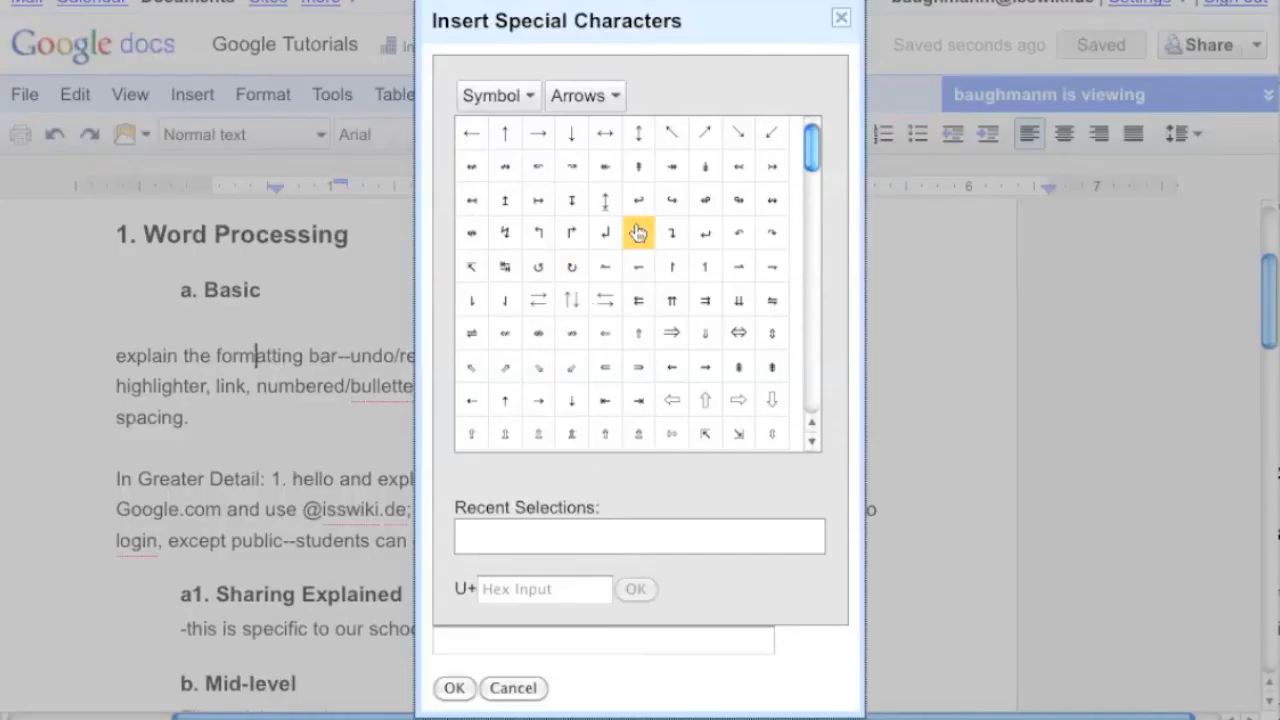
left_click(515, 688)
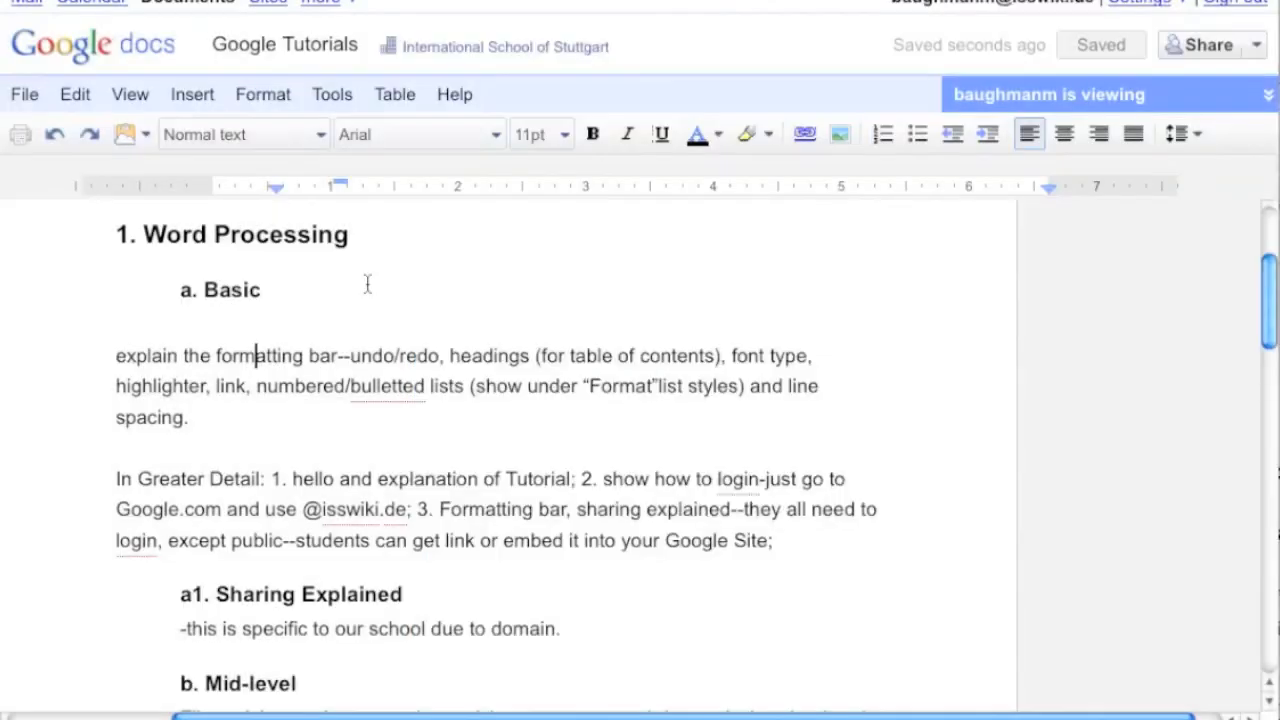
Select the "II. Presentation" heading and insert a bookmark at it
left_click(172, 90)
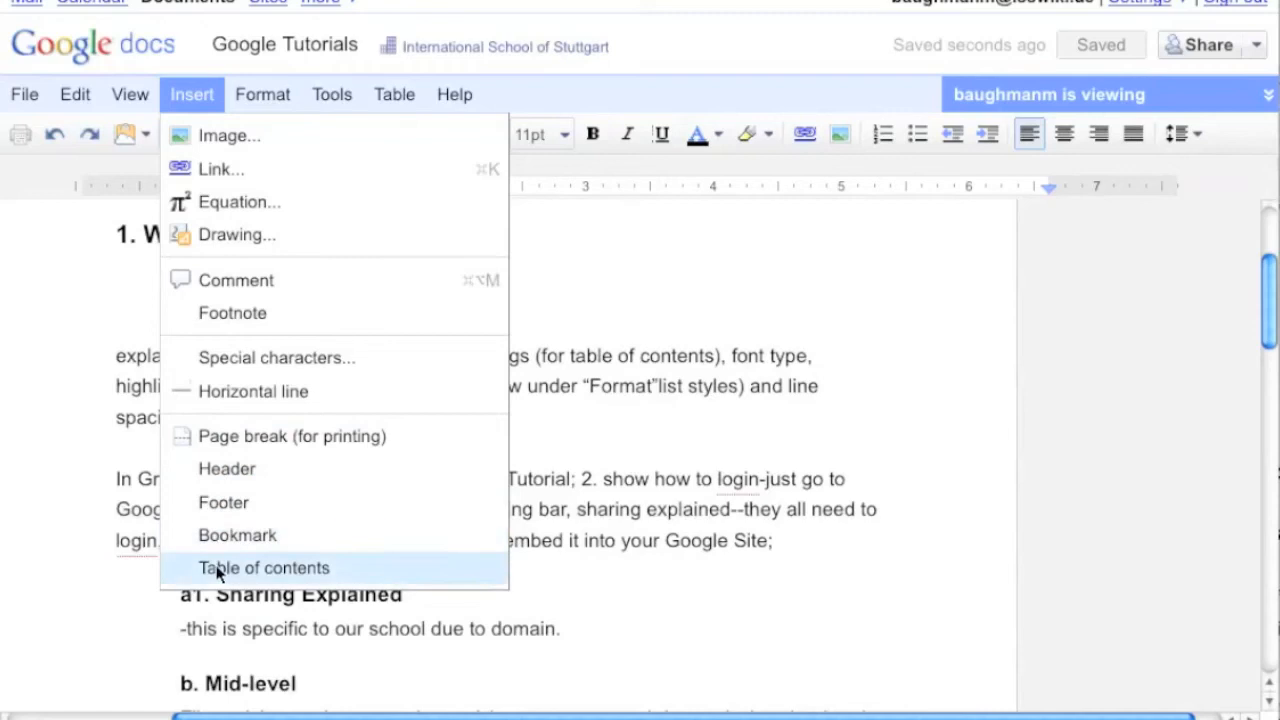
left_click(674, 482)
scroll(183, 434, "down", 10)
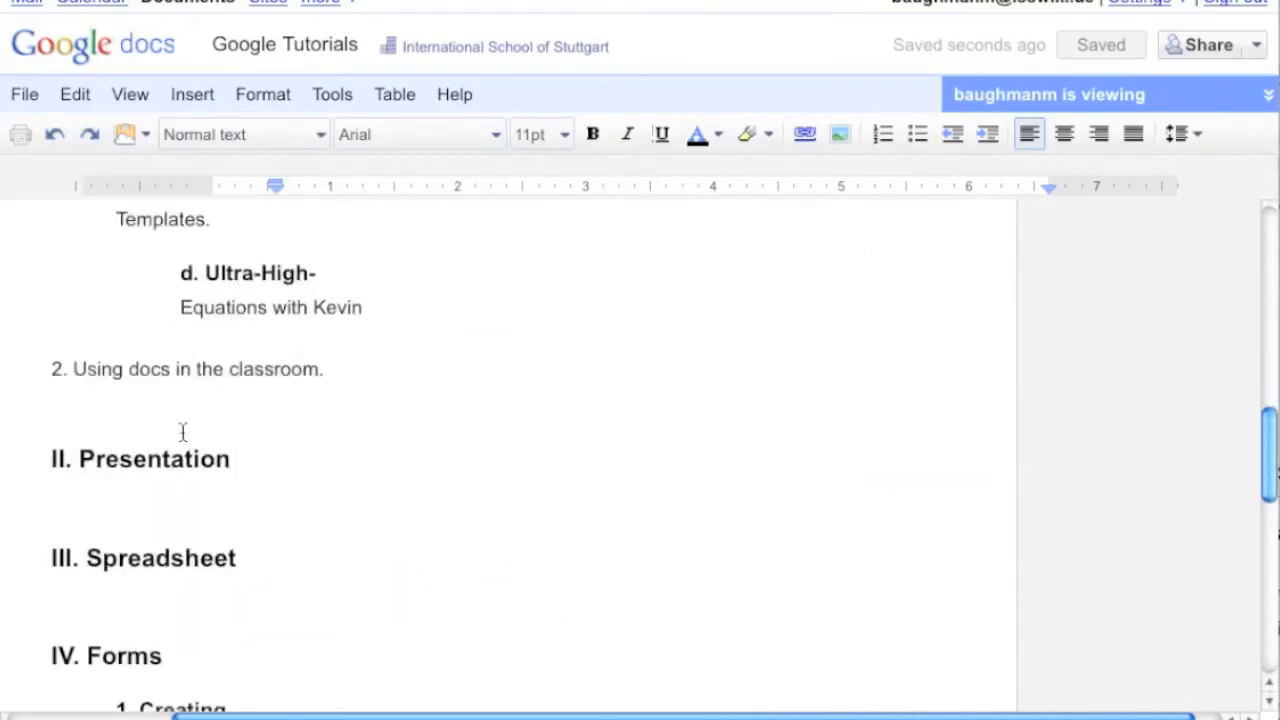
left_click_drag(48, 430, 232, 440)
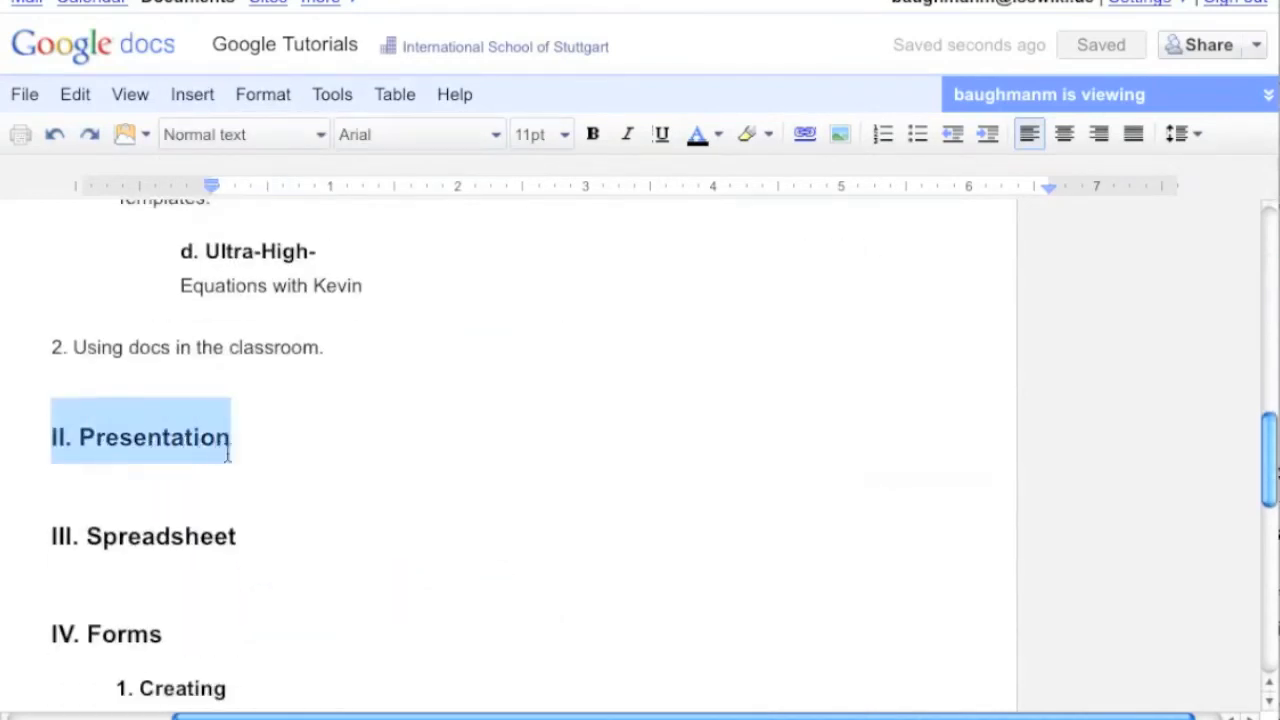
left_click(205, 92)
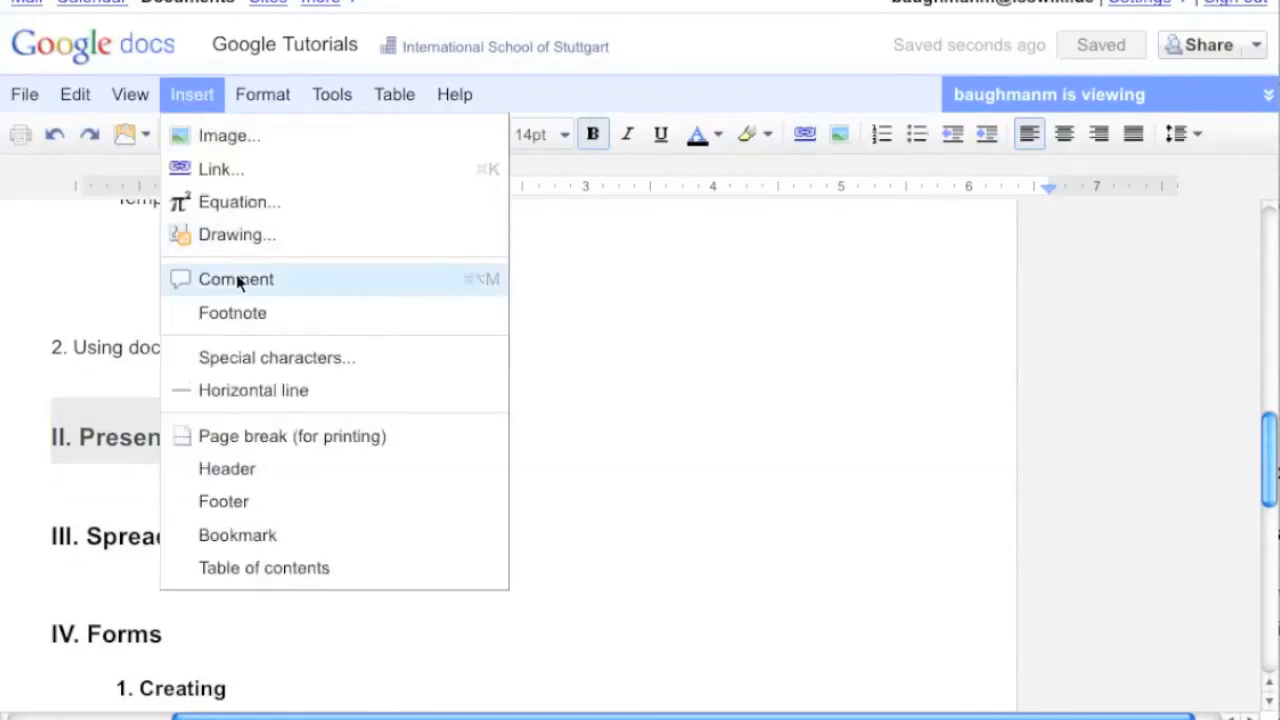
left_click(225, 532)
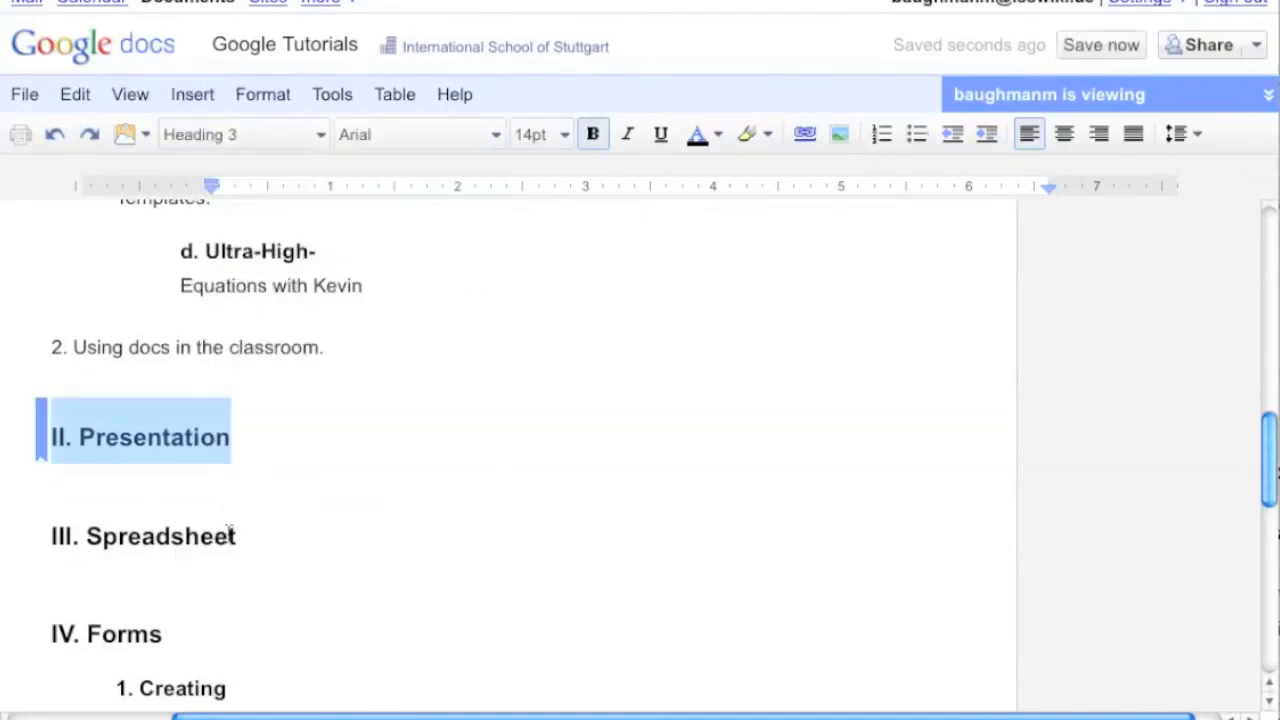
Link the "I. Docs:" heading to the bookmark at "II. Presentation"
scroll(228, 535, "up", 10)
scroll(228, 535, "up", 3)
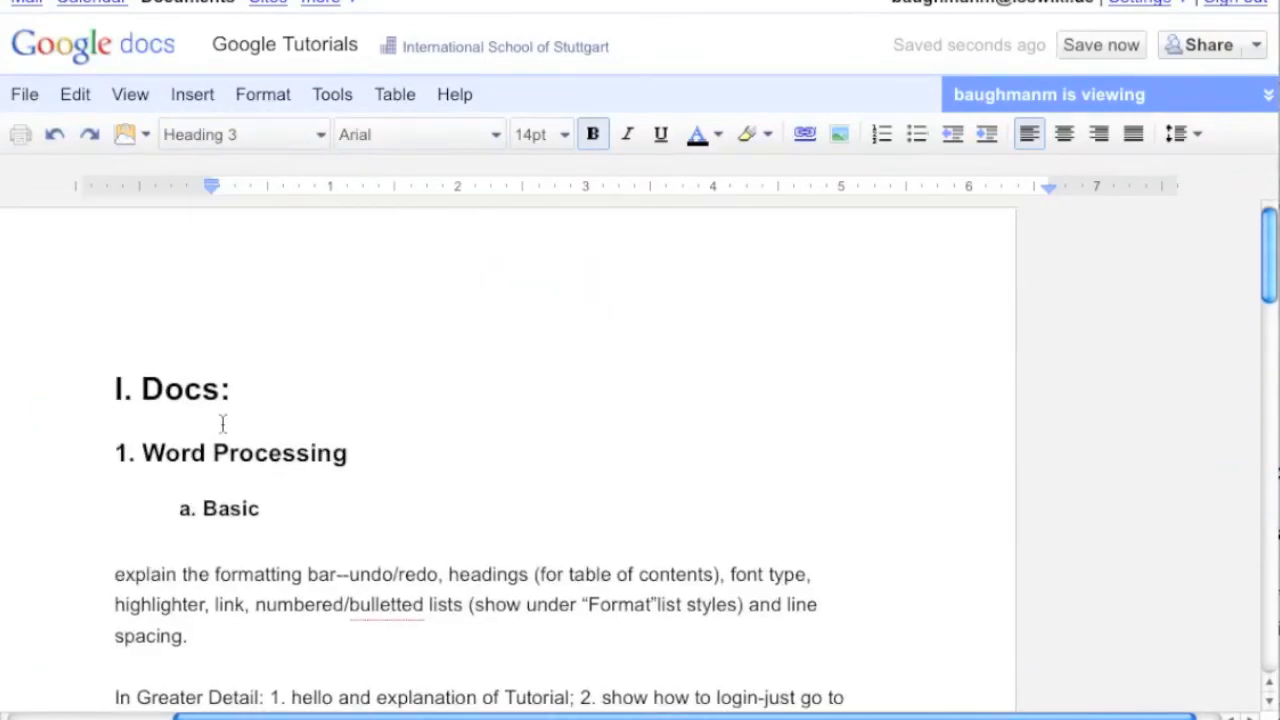
left_click_drag(245, 392, 103, 386)
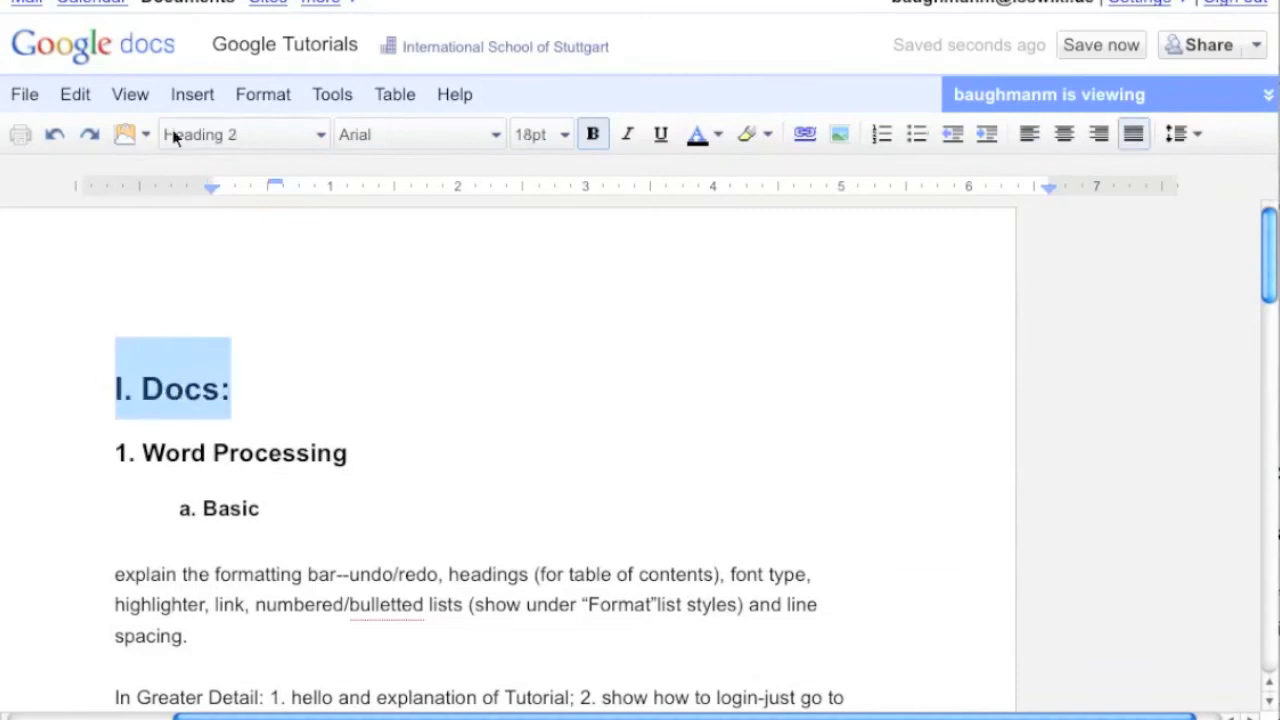
left_click(194, 104)
left_click(206, 169)
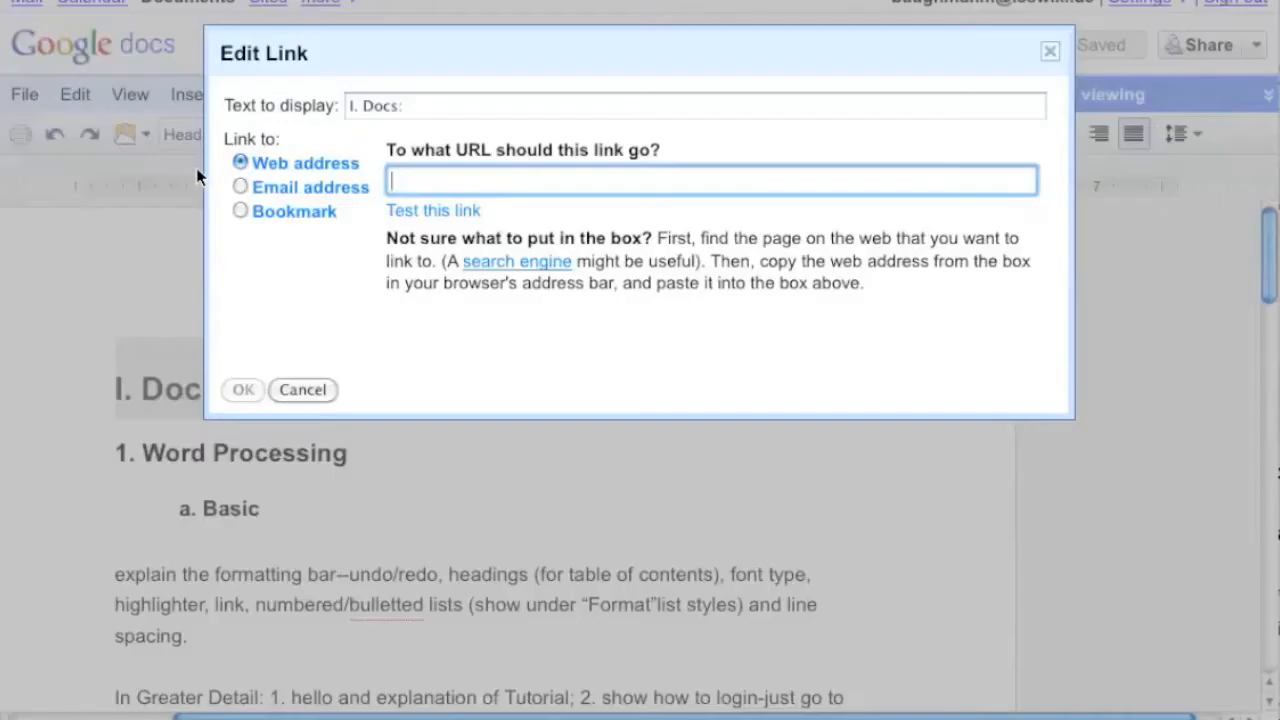
left_click(239, 214)
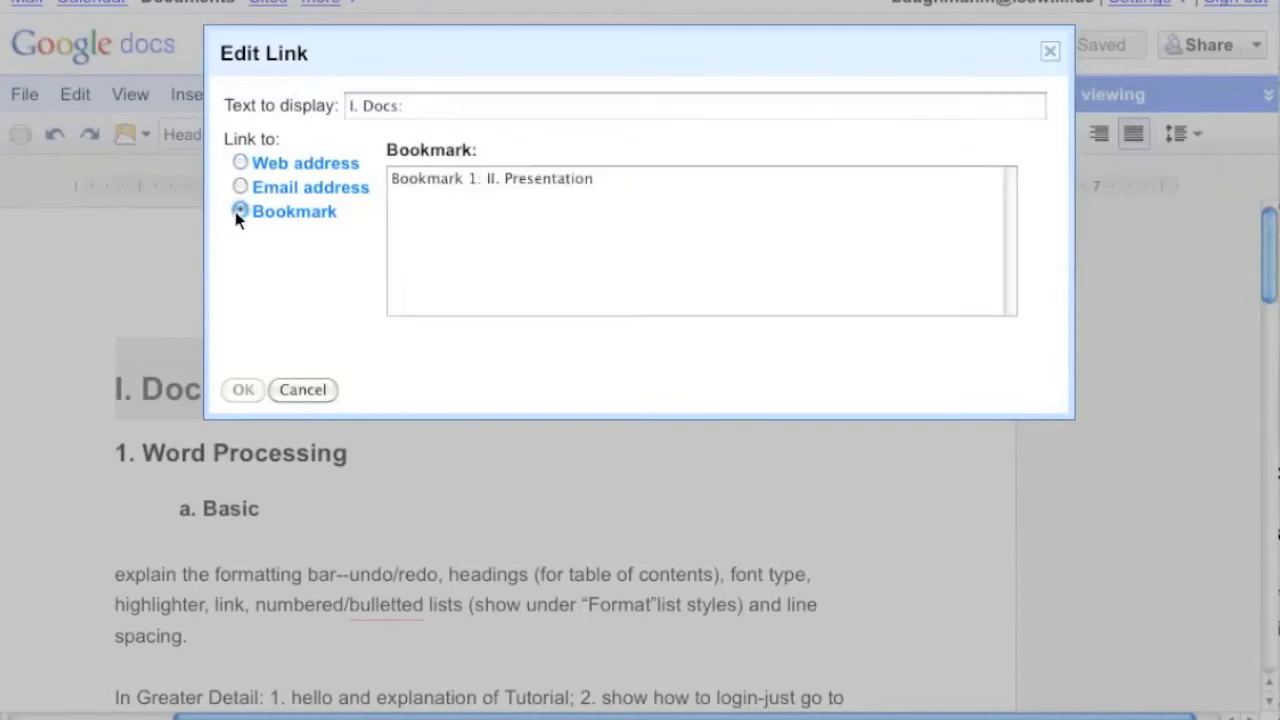
left_click(453, 182)
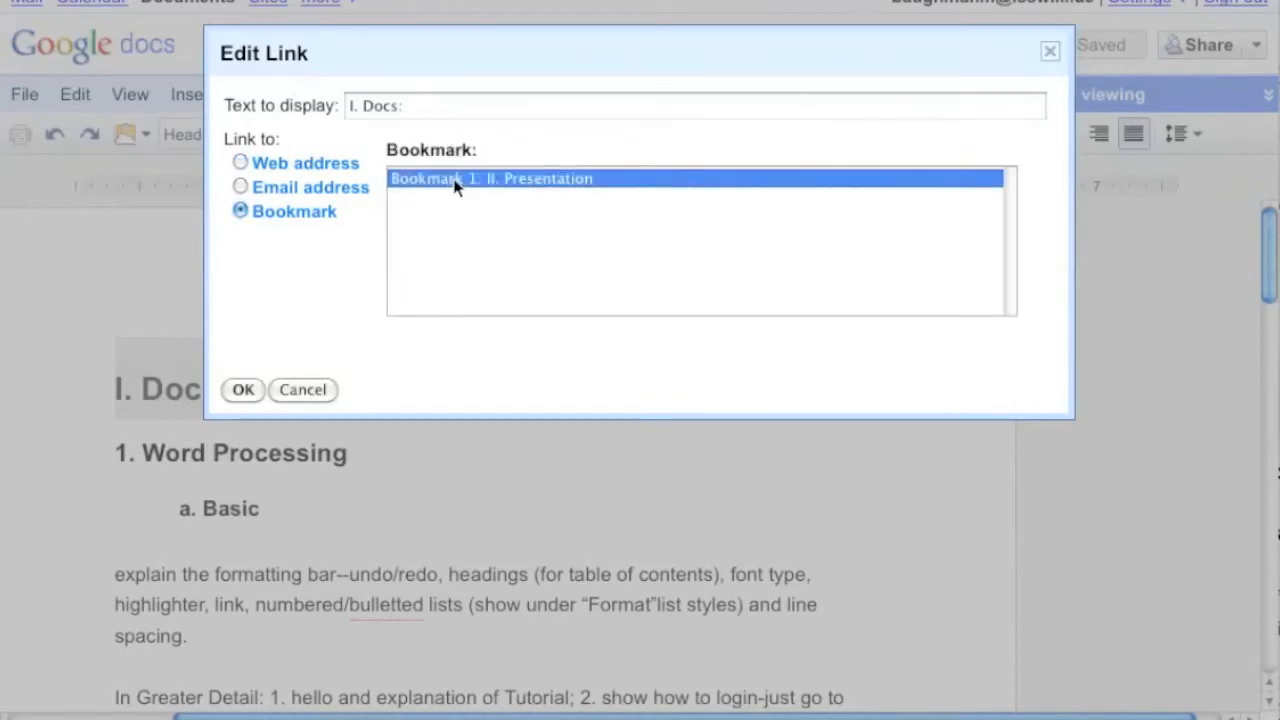
left_click(243, 390)
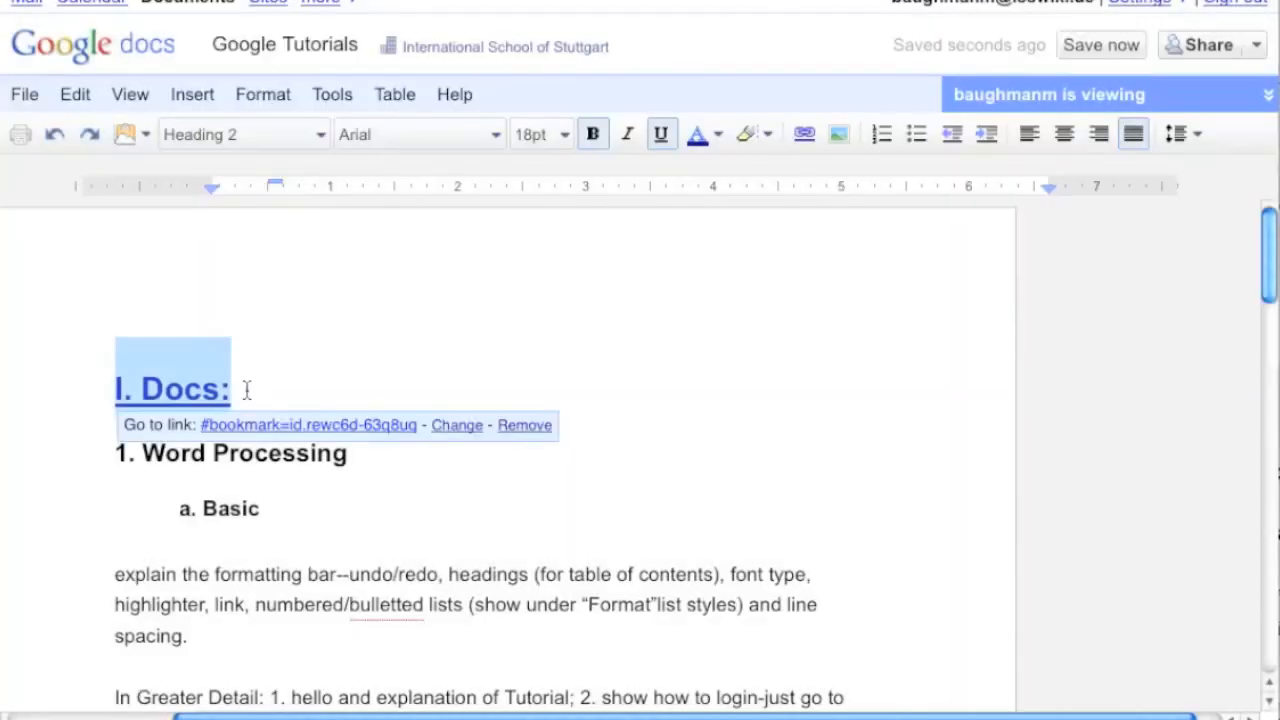
Follow the link on the "I. Docs:" heading to jump to the bookmarked heading
left_click(345, 335)
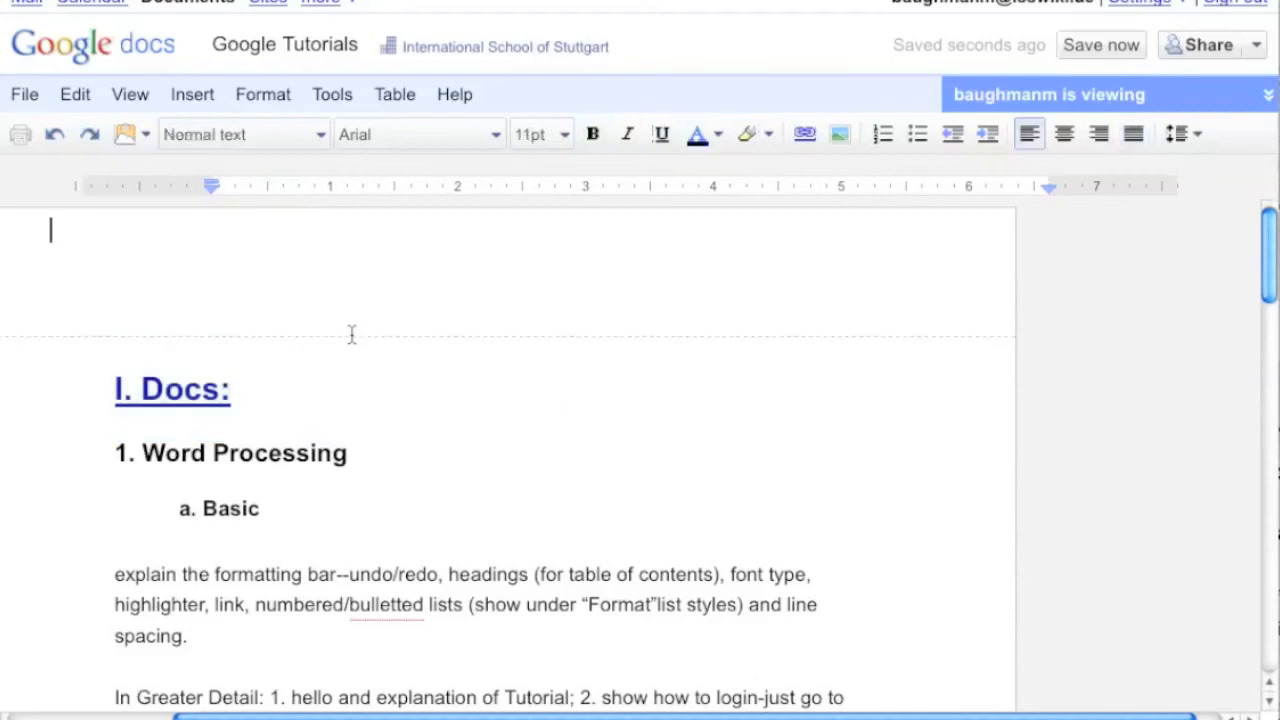
left_click(184, 390)
double_click(184, 390)
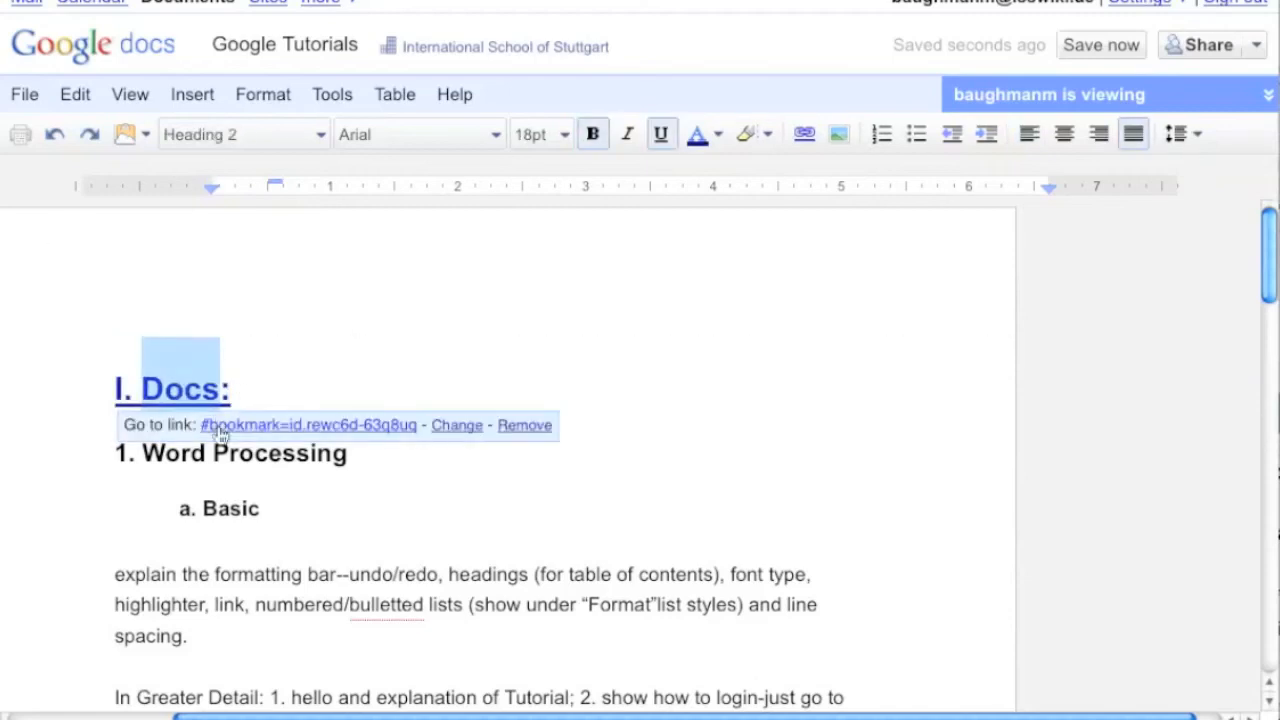
left_click(218, 425)
scroll(95, 300, "up", 2)
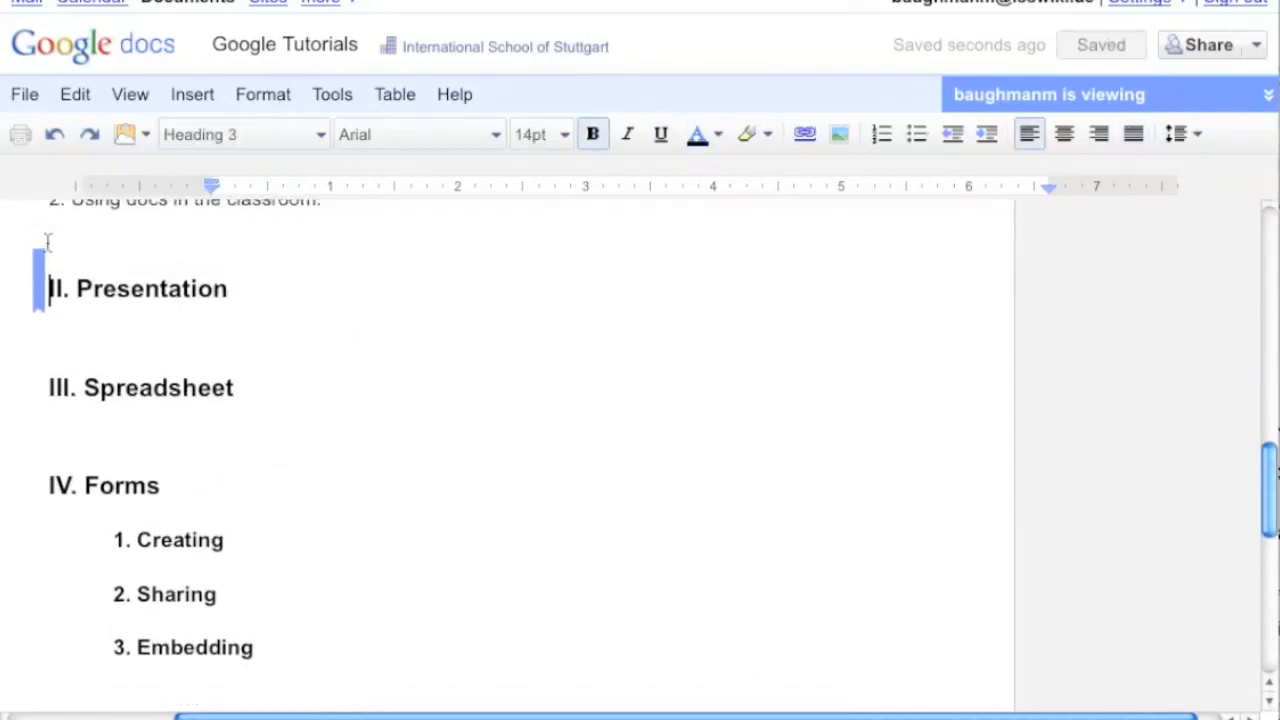
Remove the link from the "I. Docs:" heading
left_click(38, 295)
left_click(287, 291)
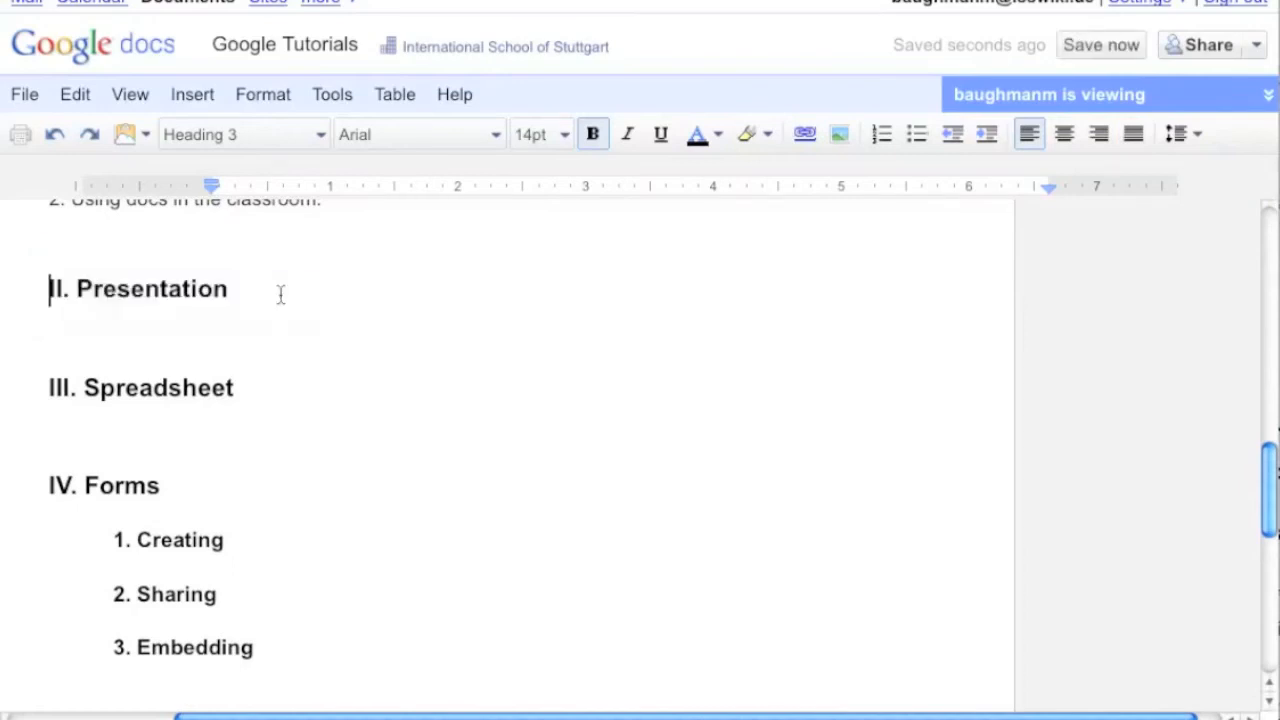
scroll(280, 291, "up", 10)
left_click(200, 392)
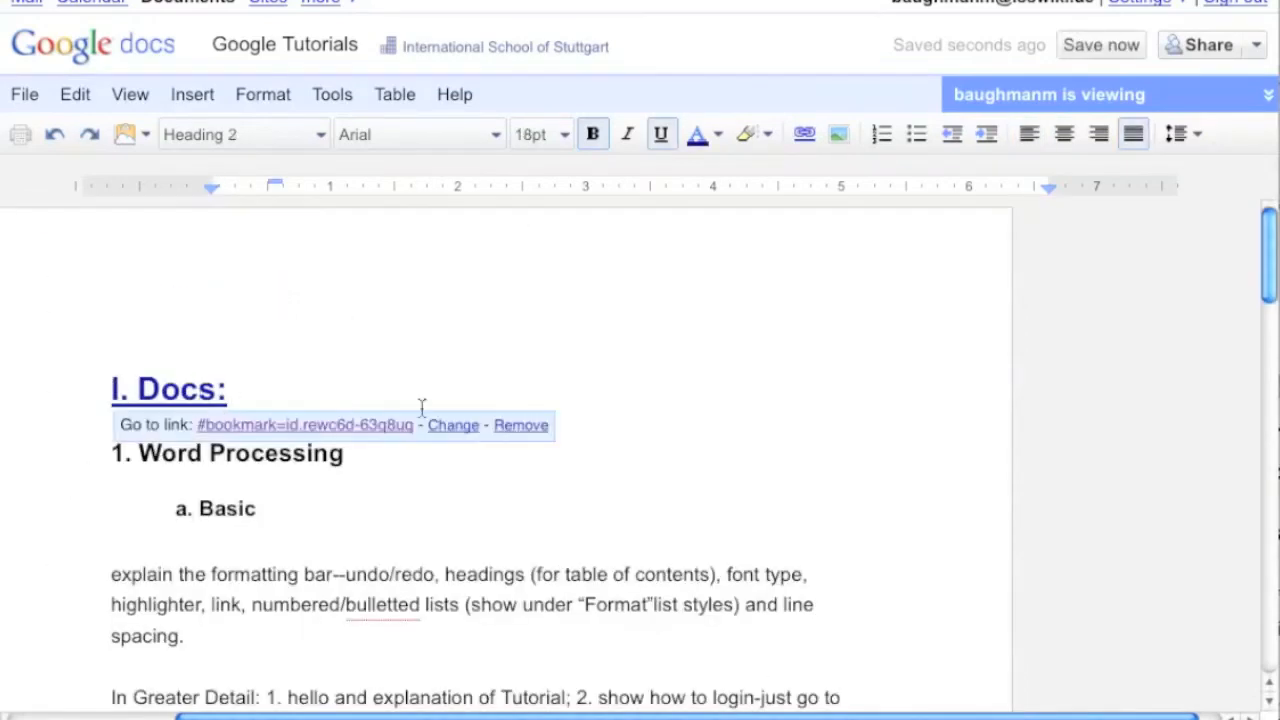
left_click(521, 428)
Insert a table of contents at the cursor inside the "I. Docs:" heading
left_click(195, 93)
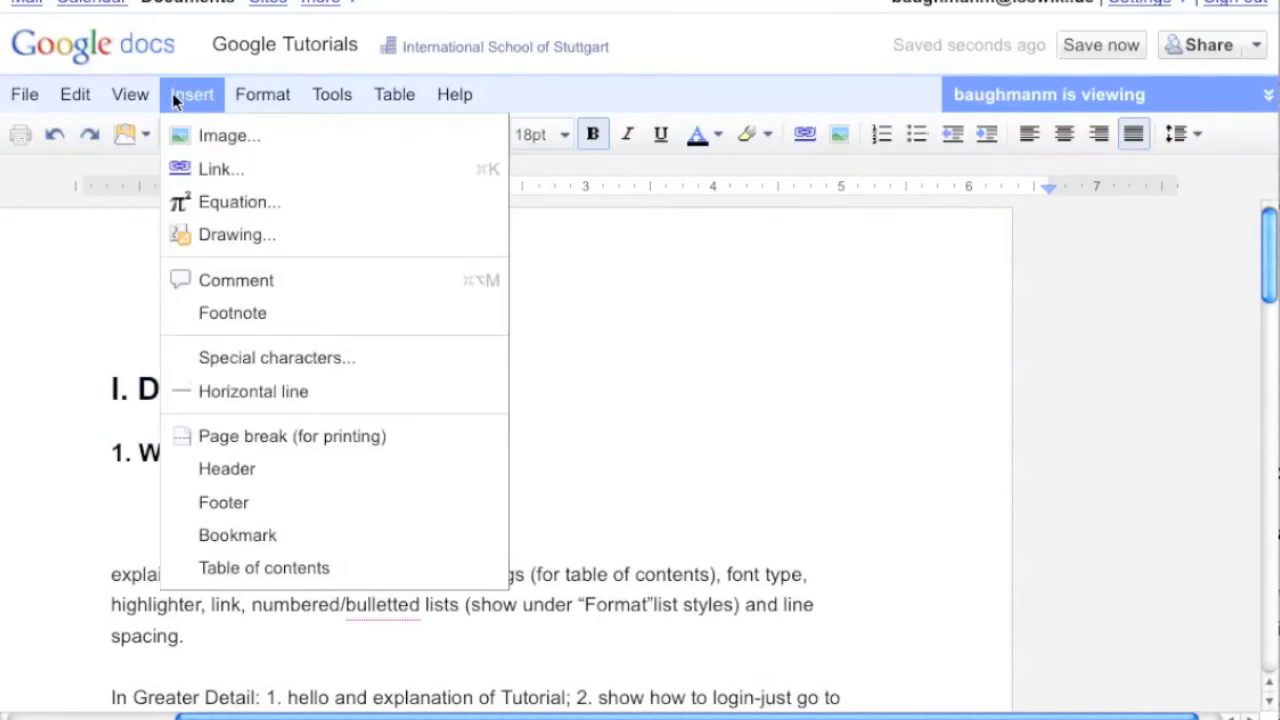
left_click(247, 577)
scroll(246, 341, "down", 2)
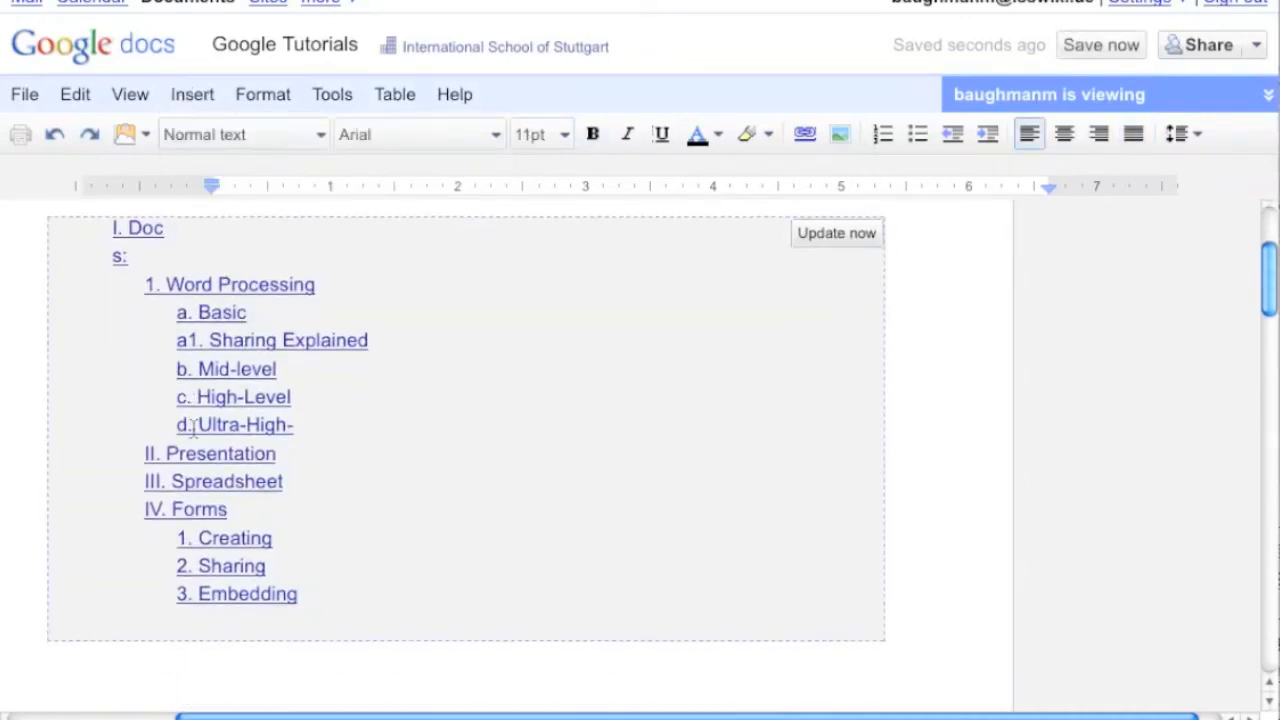
Follow the table of contents entries to jump to their headings in the document
left_click(213, 284)
left_click(279, 313)
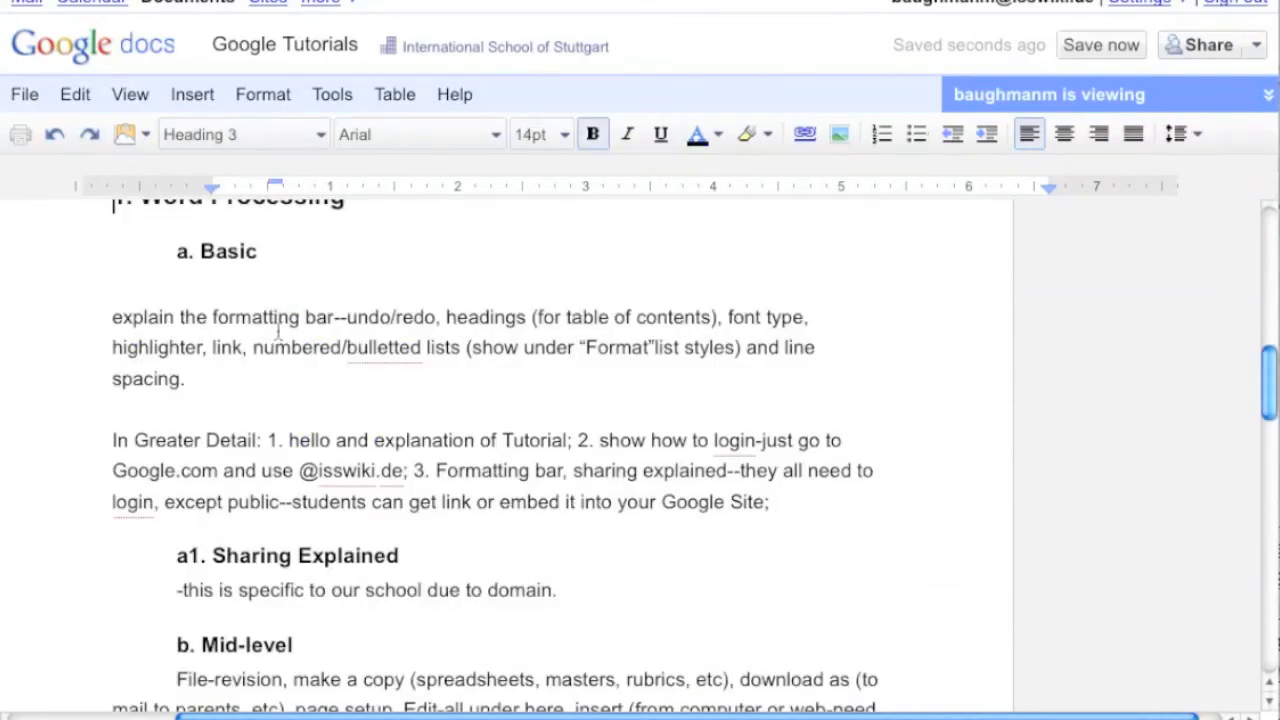
scroll(292, 376, "up", 10)
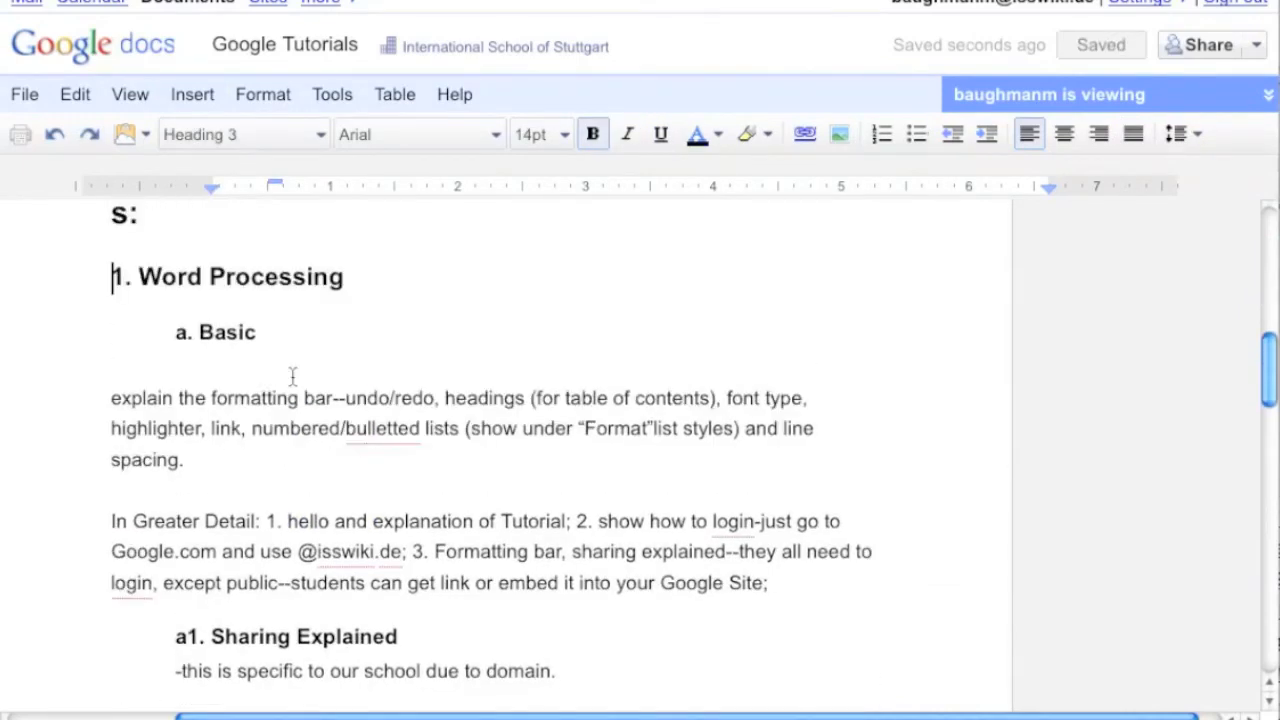
left_click(284, 488)
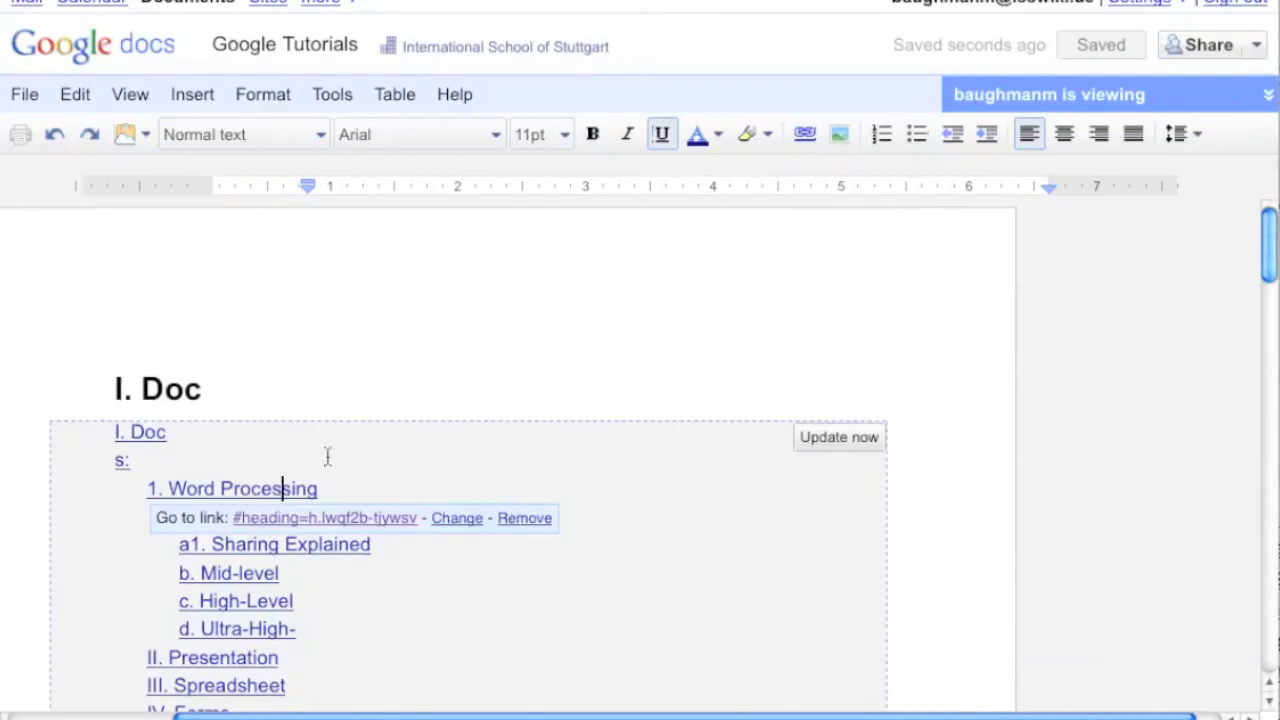
Select the entries inside the table of contents and delete them
left_click(81, 415)
key("Down")
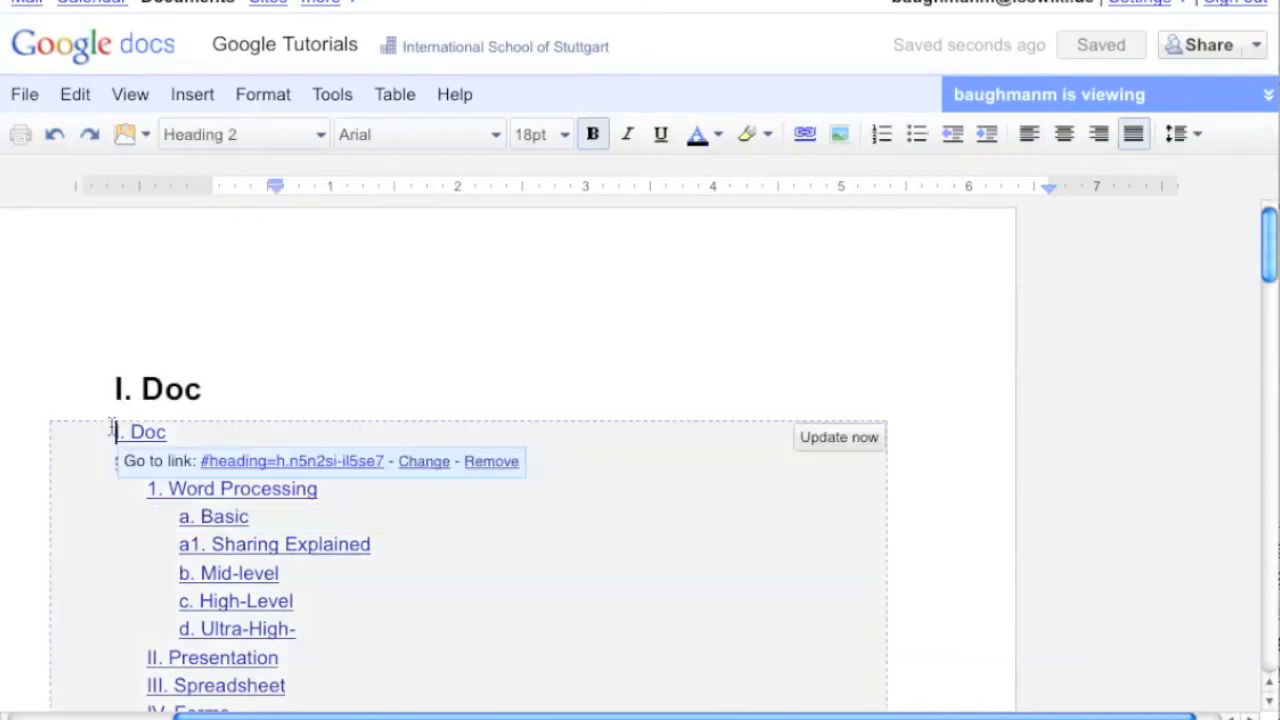
key("shift+Down")
key("shift+Down")
key("shift+Down")
key("shift+Down")
key("shift+Down")
key("shift+Down")
key("shift+Down")
key("shift+Down")
key("shift+Down")
key("shift+Down")
key("shift+Down")
key("shift+Down")
key("shift+Down")
key("shift+Down")
key("shift+Down")
key("shift+Down")
key("shift+Down")
key("shift+Down")
key("shift+Down")
left_click_drag(280, 690, 314, 313)
key("BackSpace")
scroll(314, 313, "up", 3)
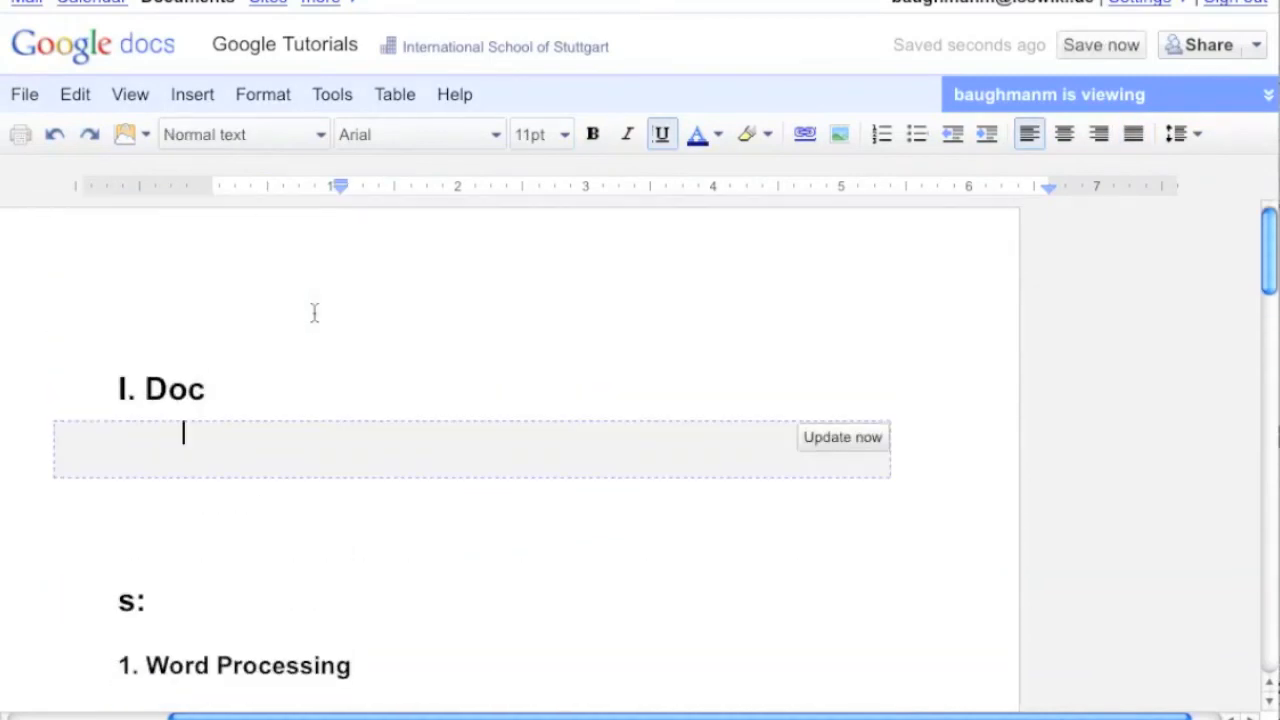
Open the Insert menu to review its options
left_click(197, 100)
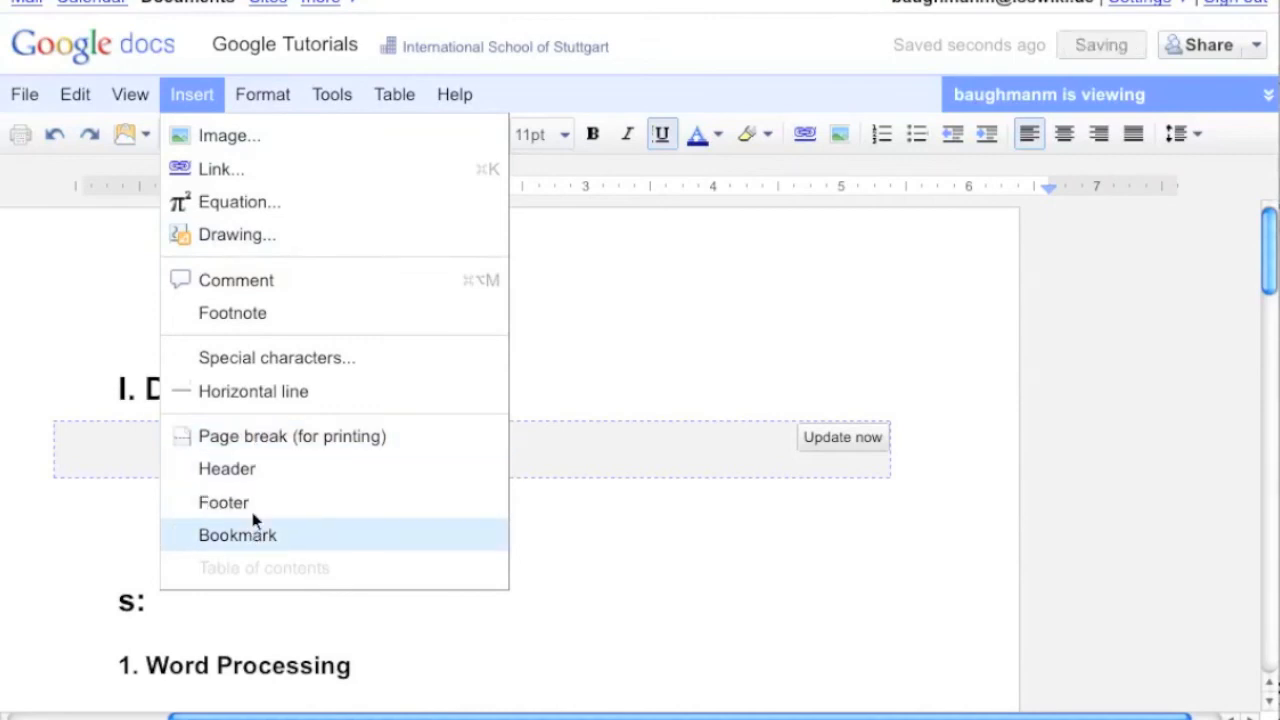
mouse_move(318, 88)
mouse_move(268, 92)
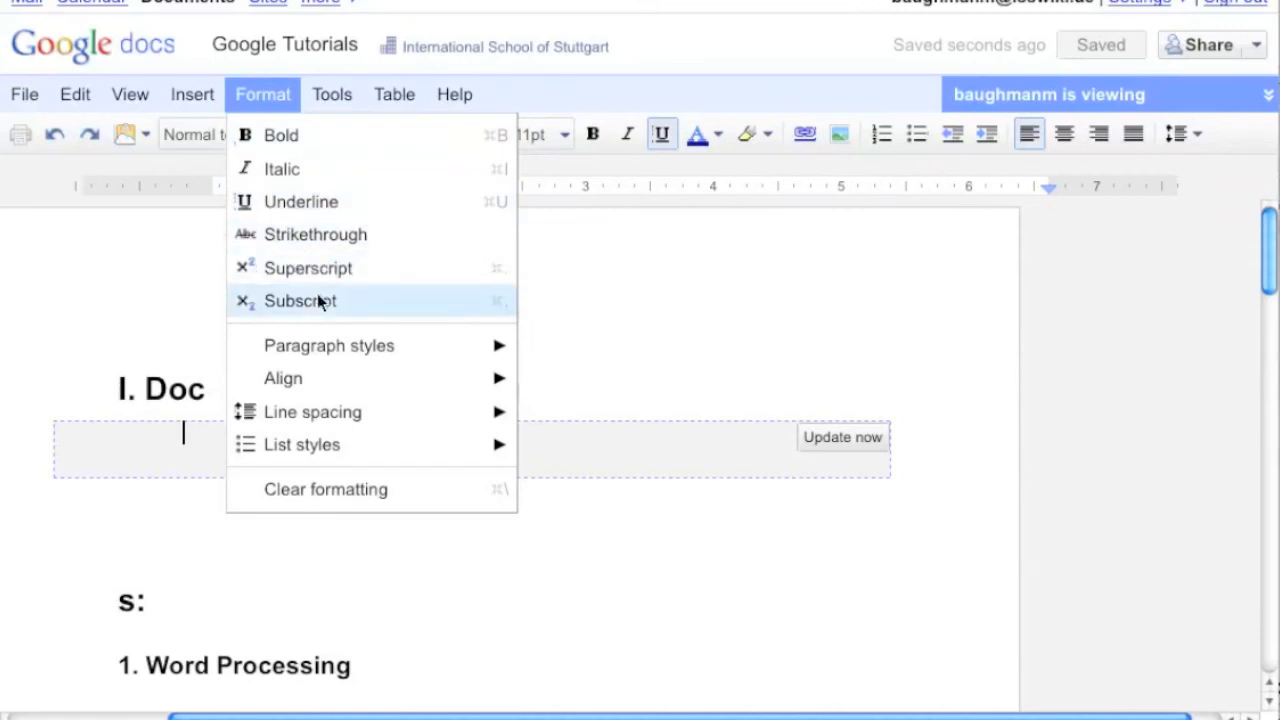
Review the Format menu's submenus, apply the Bullet list style to the empty table-of-contents line, and try clearing its formatting
mouse_move(323, 344)
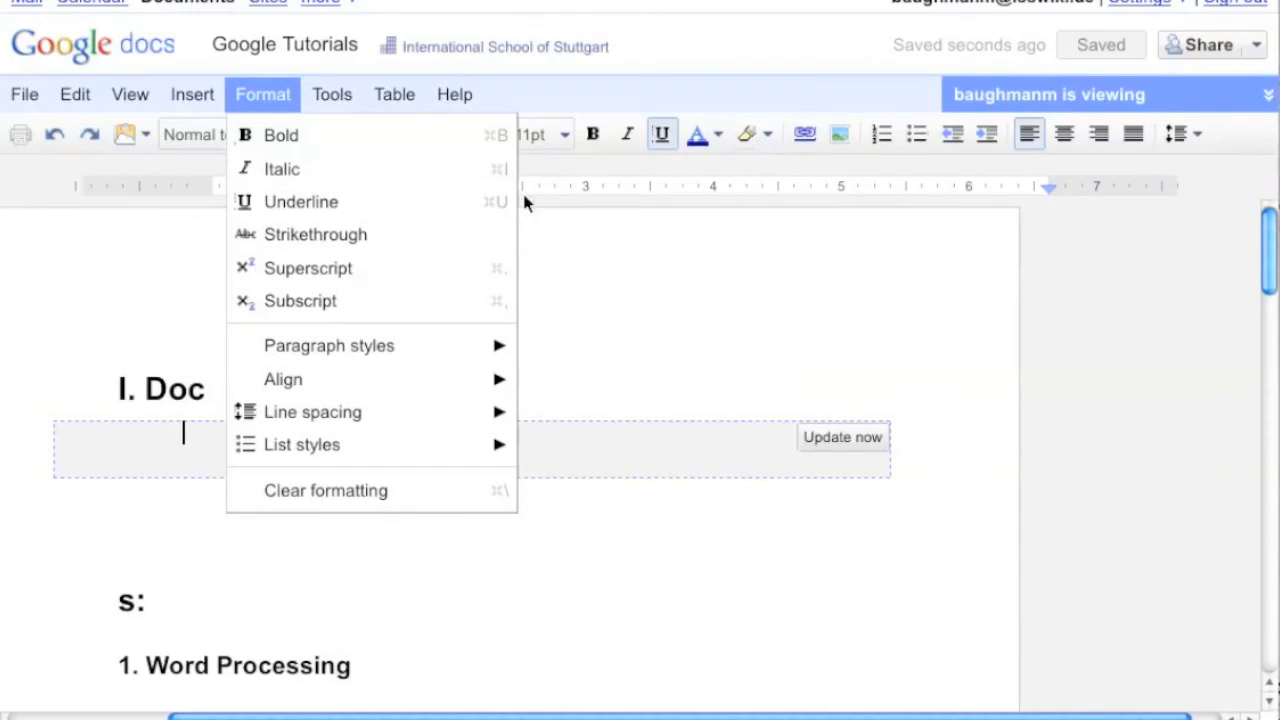
mouse_move(437, 347)
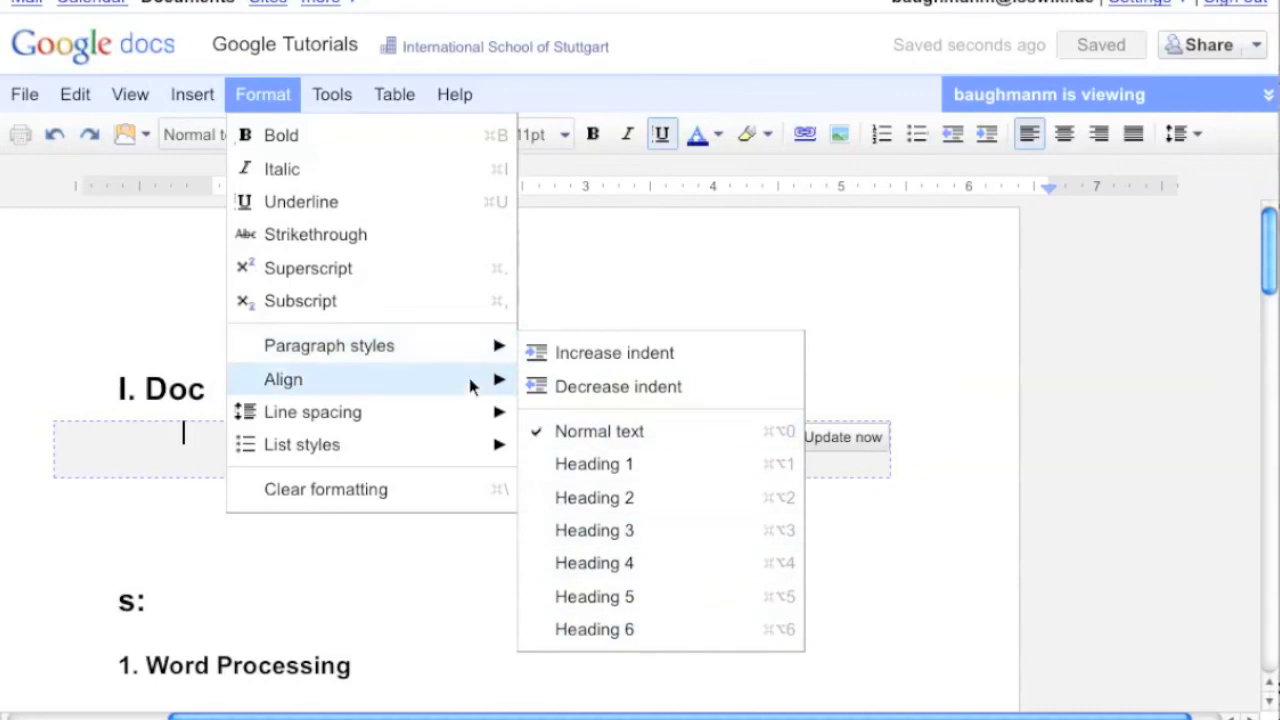
mouse_move(478, 384)
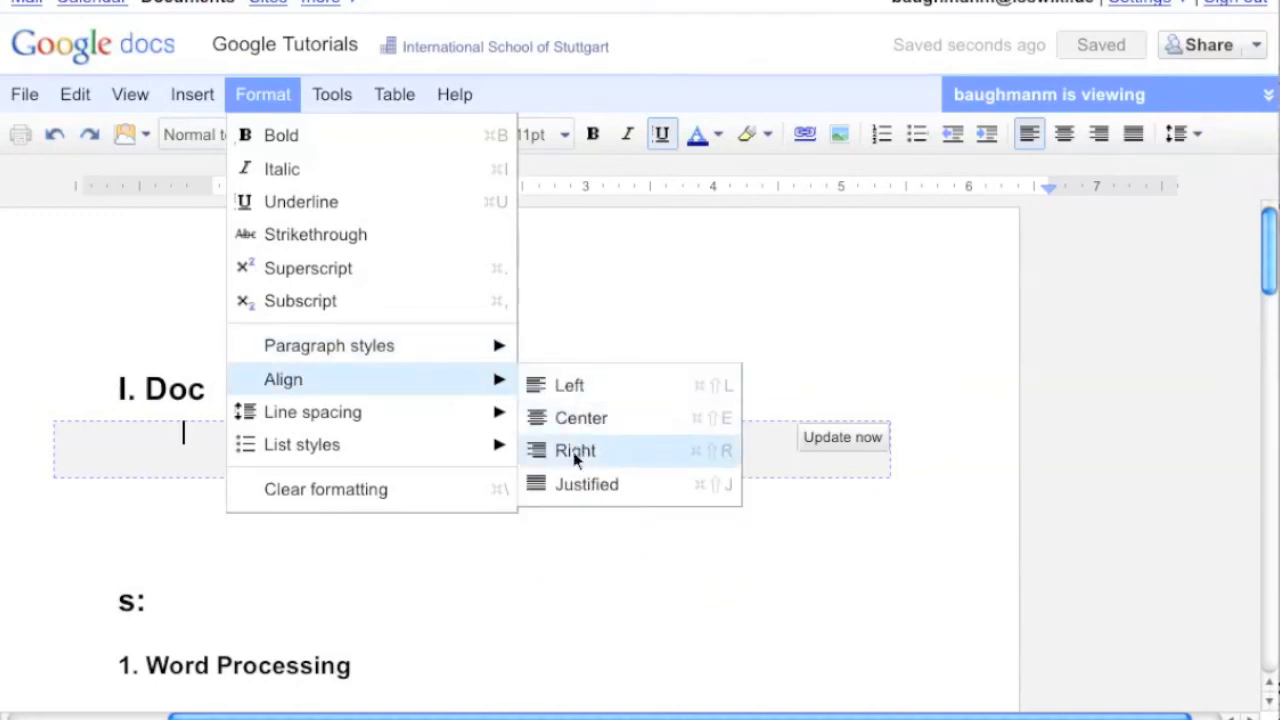
mouse_move(415, 413)
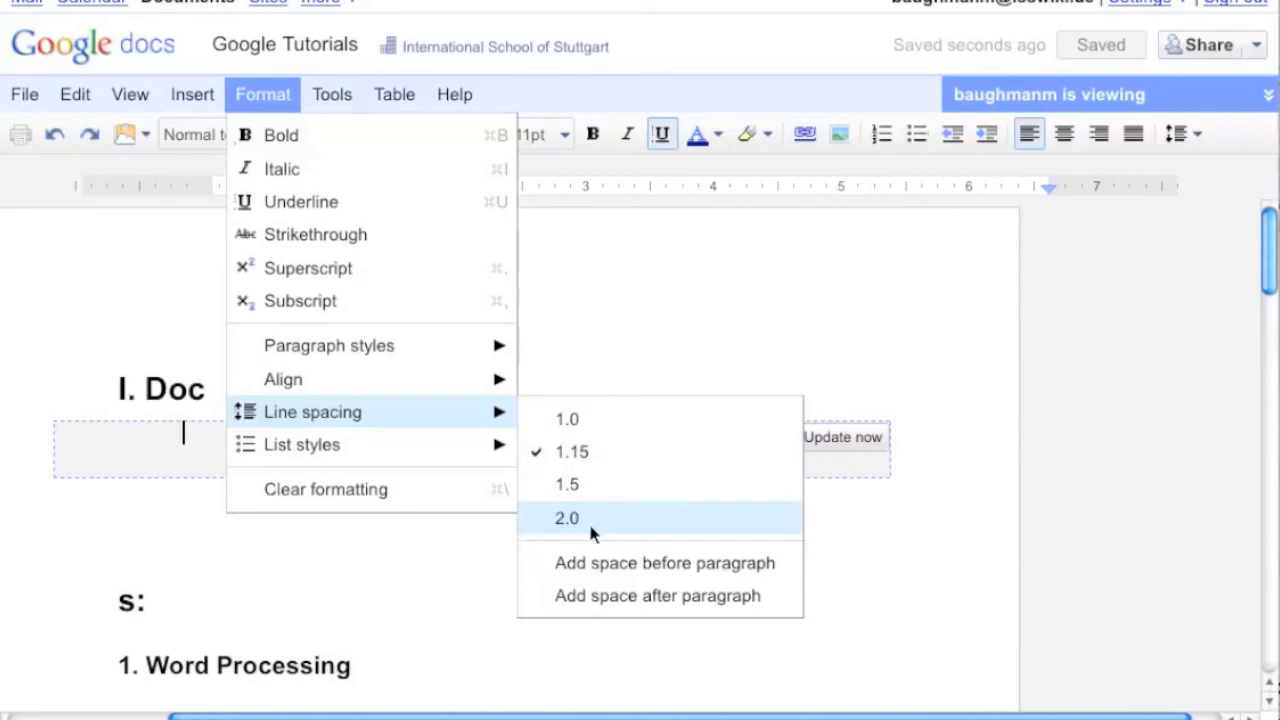
mouse_move(474, 446)
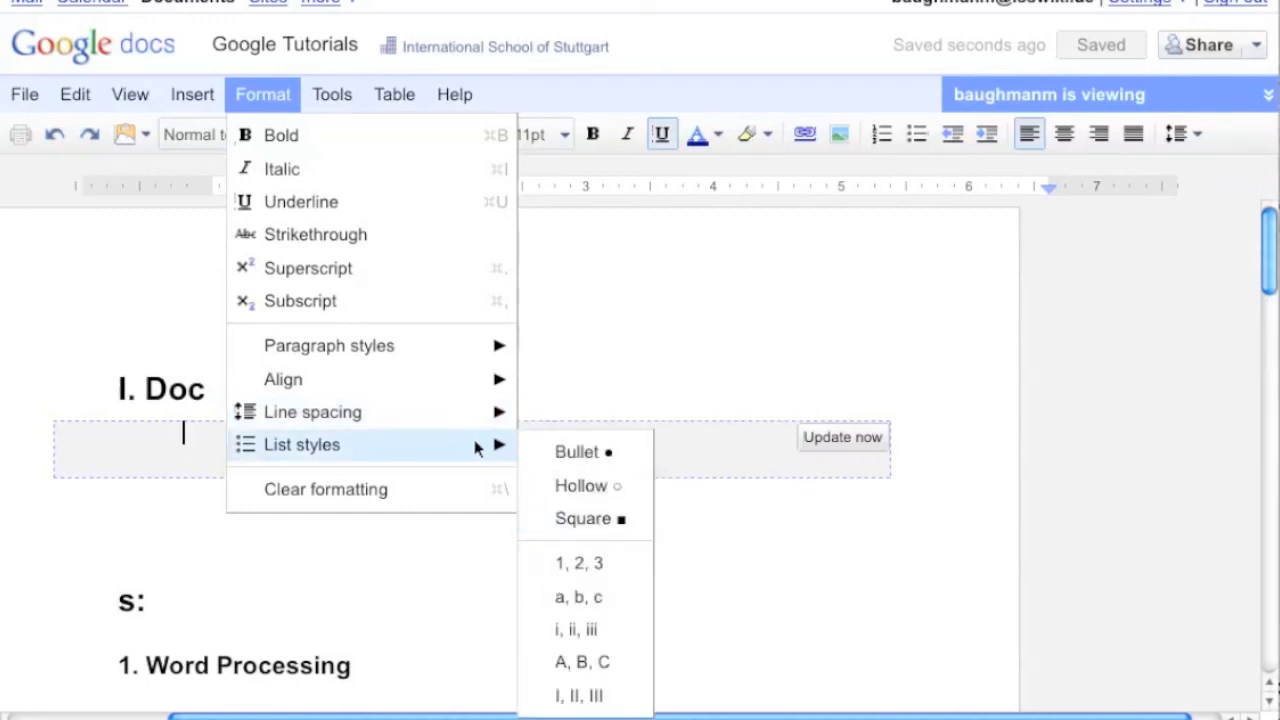
left_click(591, 453)
left_click(278, 97)
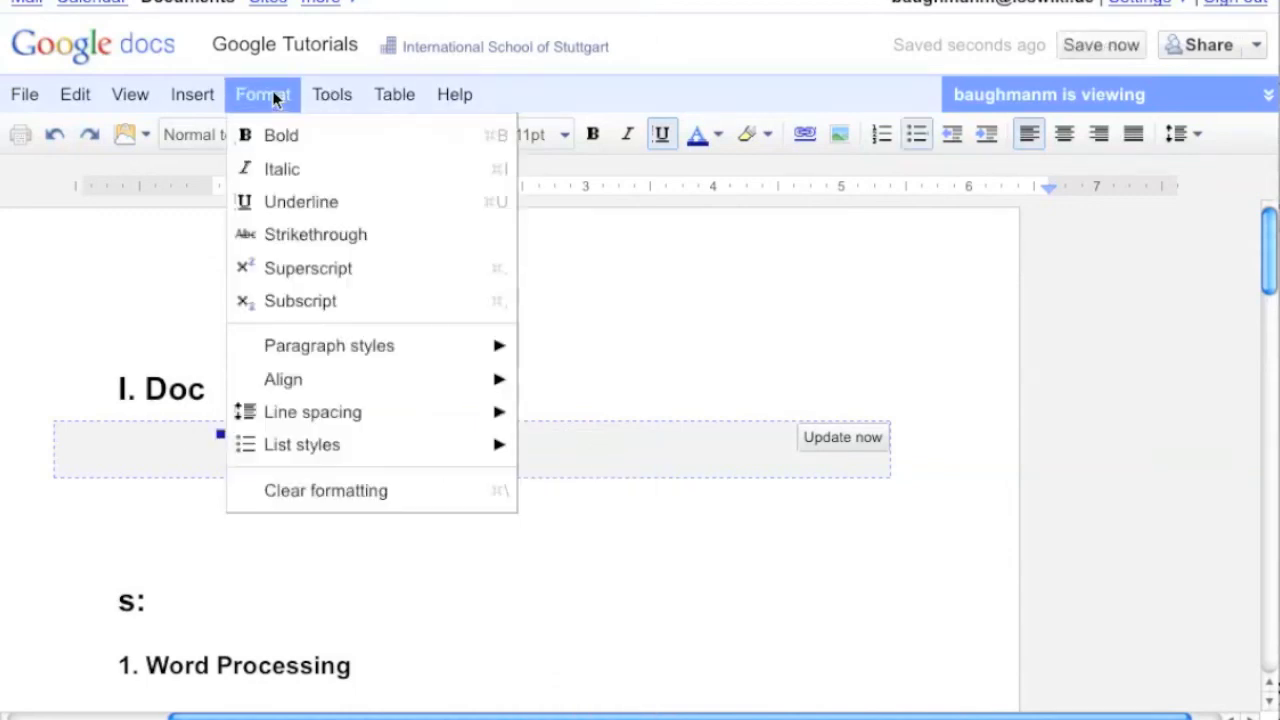
left_click(300, 499)
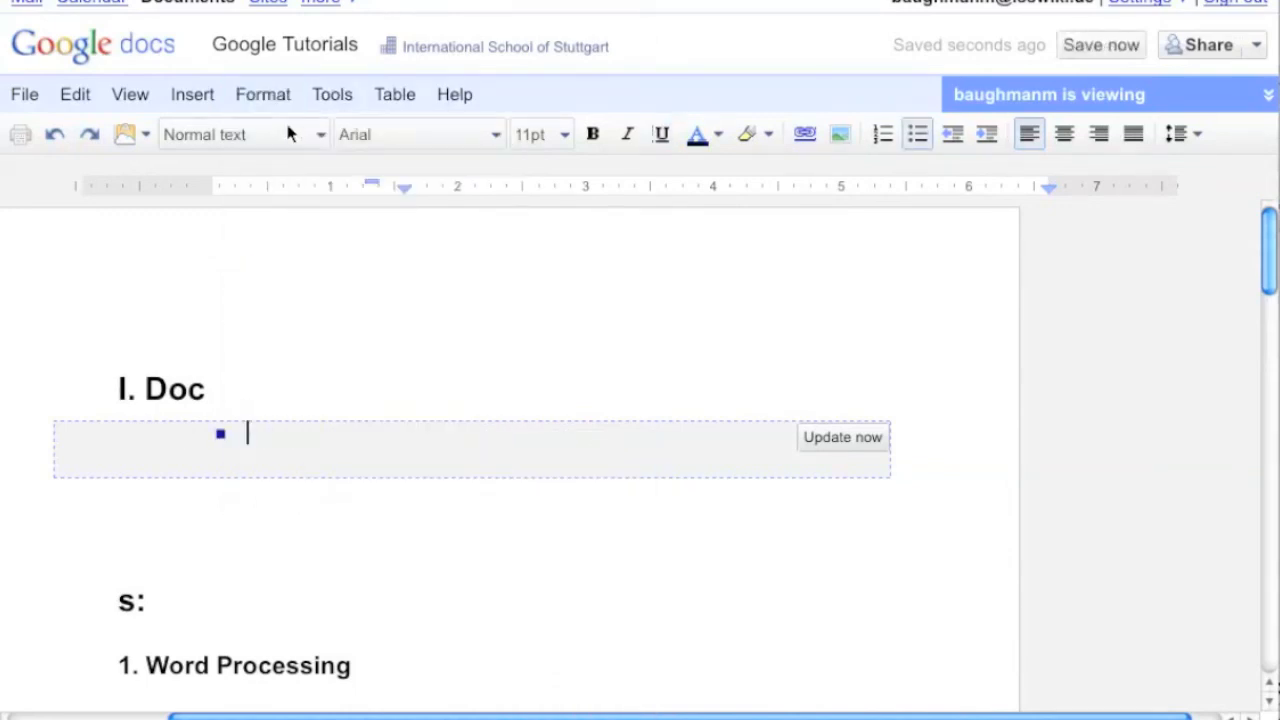
Open the document Preferences to review the automatic substitution settings, then cancel the dialog
left_click(320, 96)
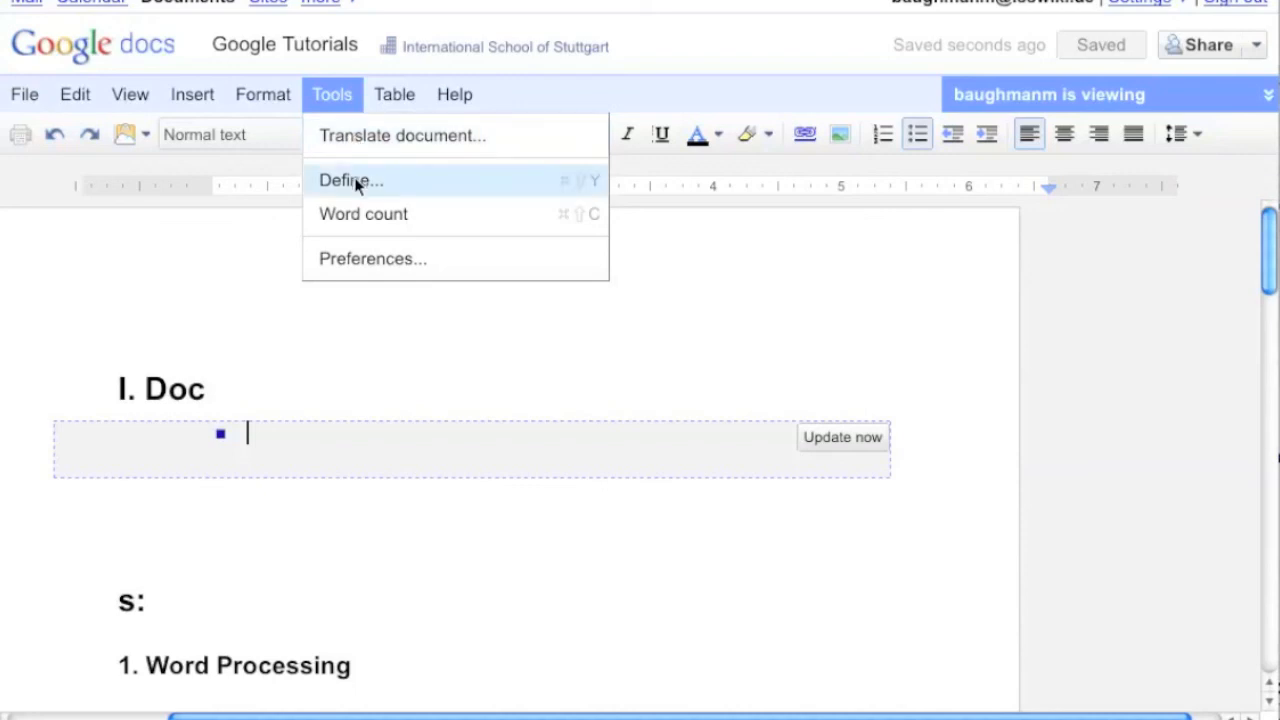
left_click(357, 265)
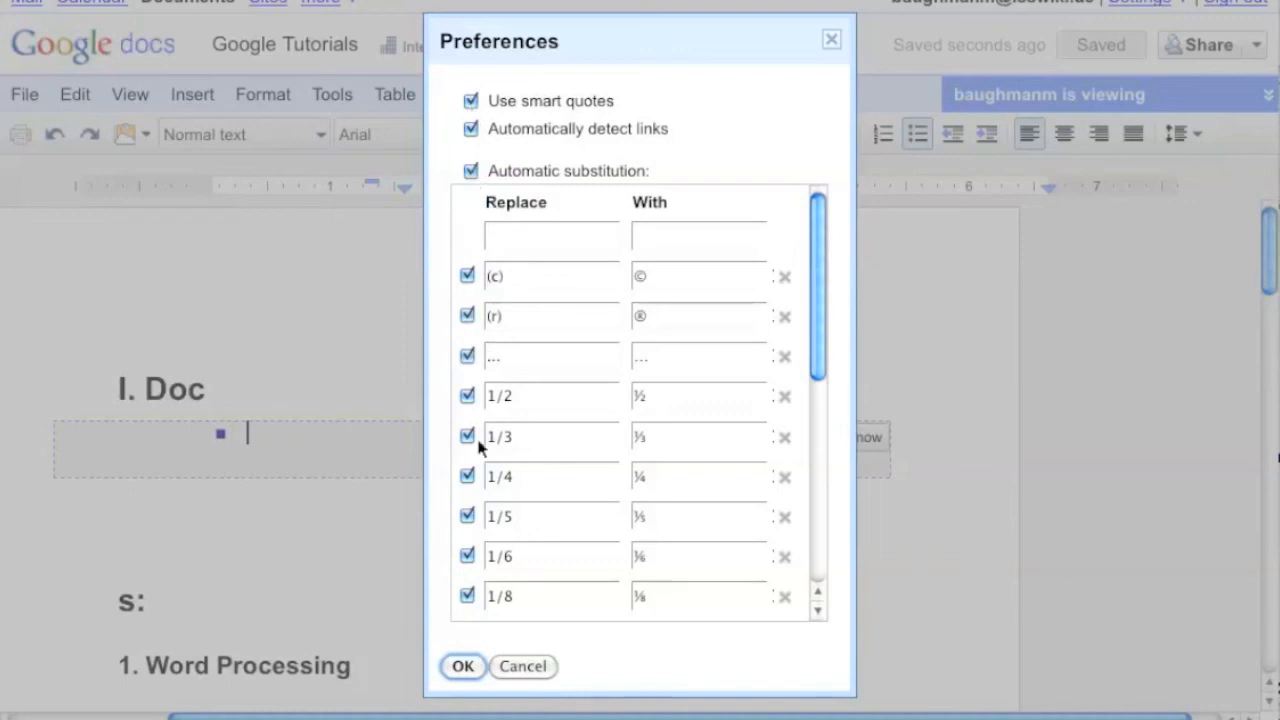
left_click(515, 669)
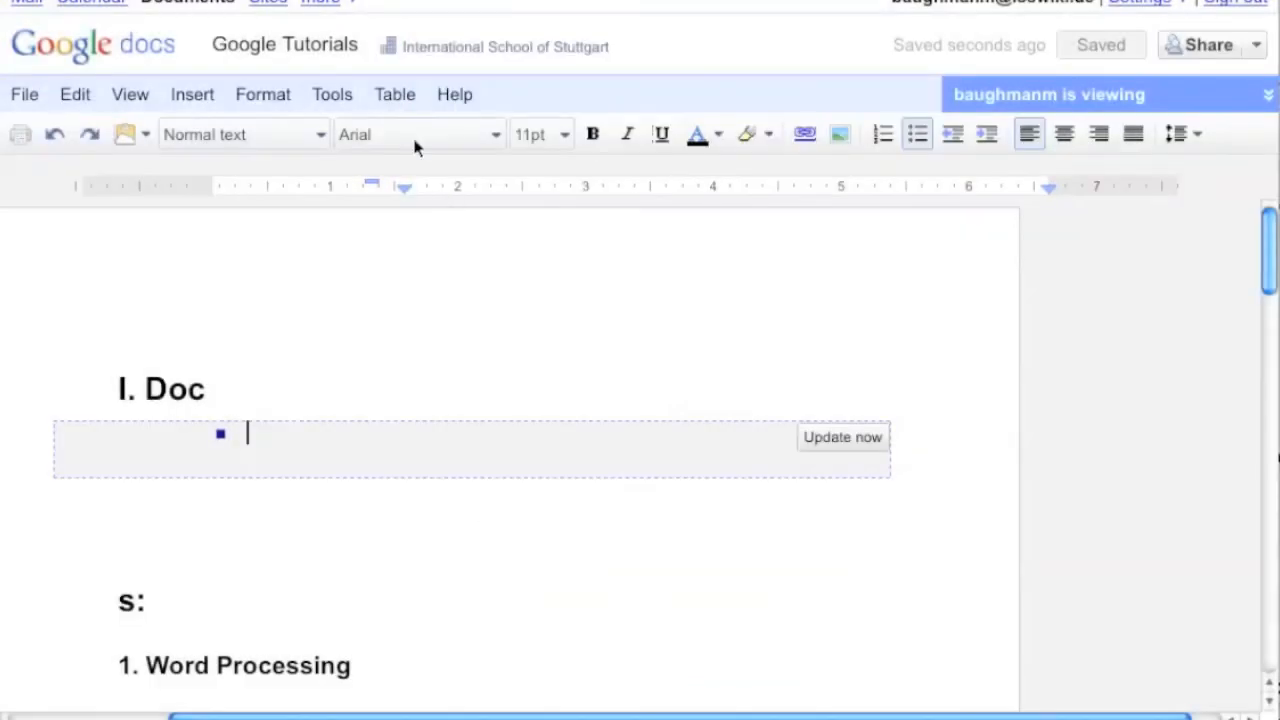
Open the Table menu to review its table insertion and editing options
left_click(340, 93)
mouse_move(378, 95)
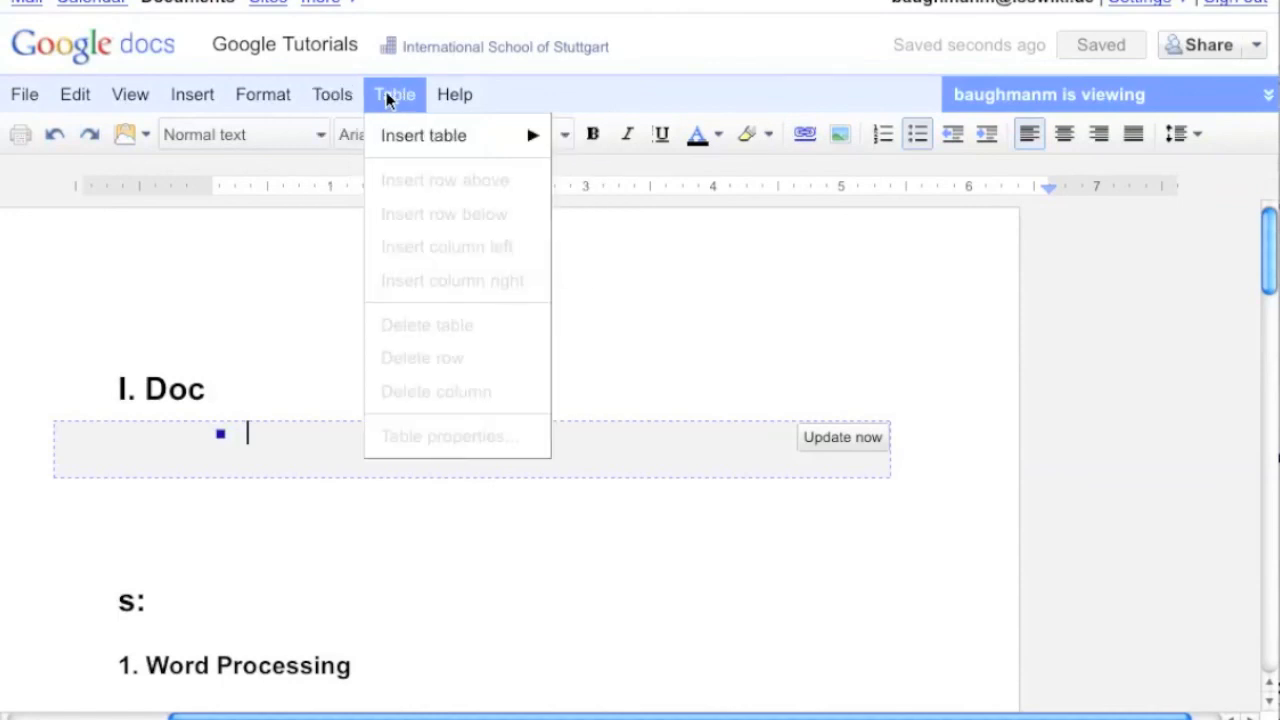
mouse_move(406, 142)
Open the Google Docs Help page and place the cursor in its help search box
mouse_move(453, 89)
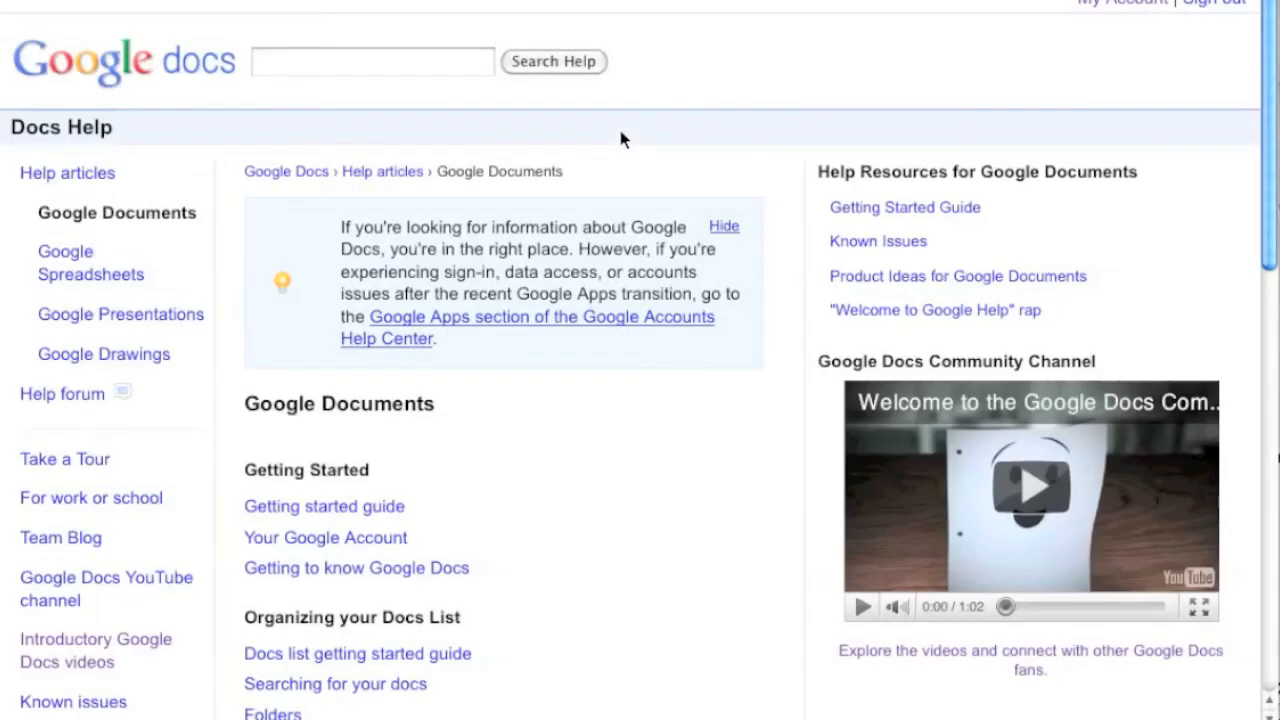
scroll(620, 140, "down", 1)
left_click(316, 42)
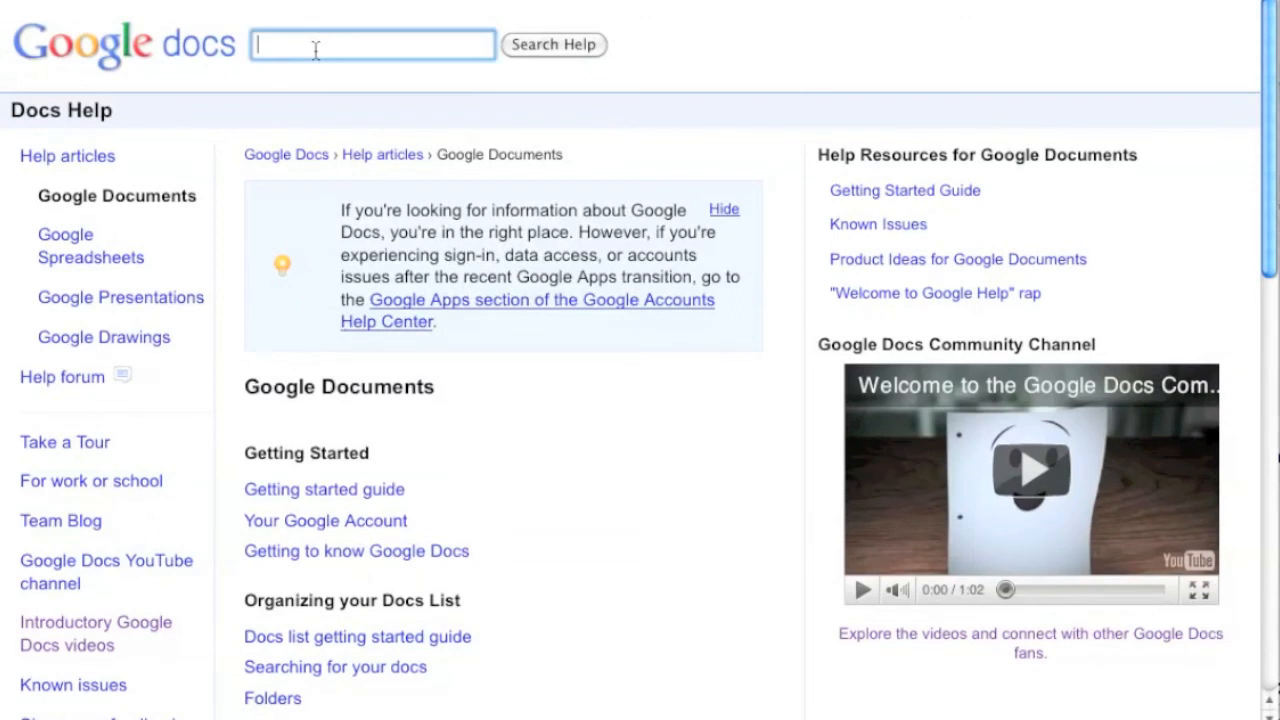